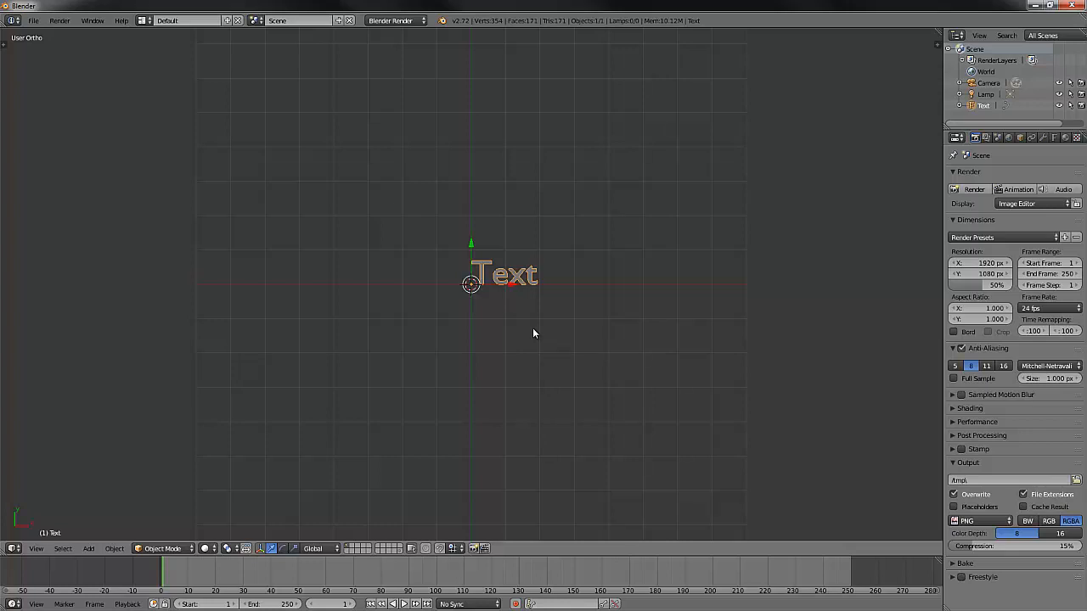
- Replace the text object's default wording with "You can take the spry from me."
middle_drag(529, 332, 535, 291)
key(KP_7)
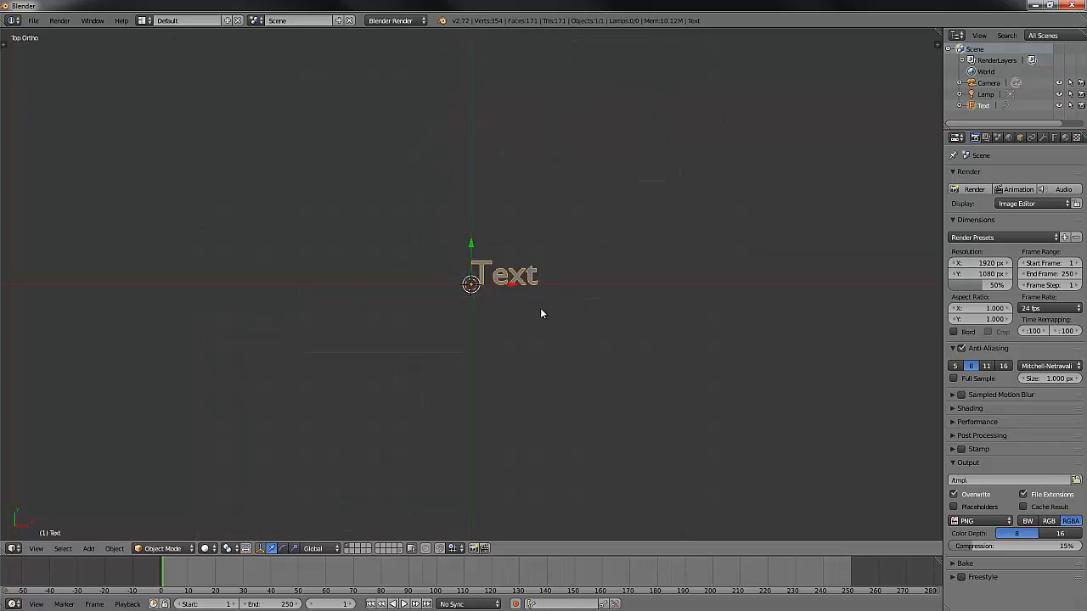
key(Tab)
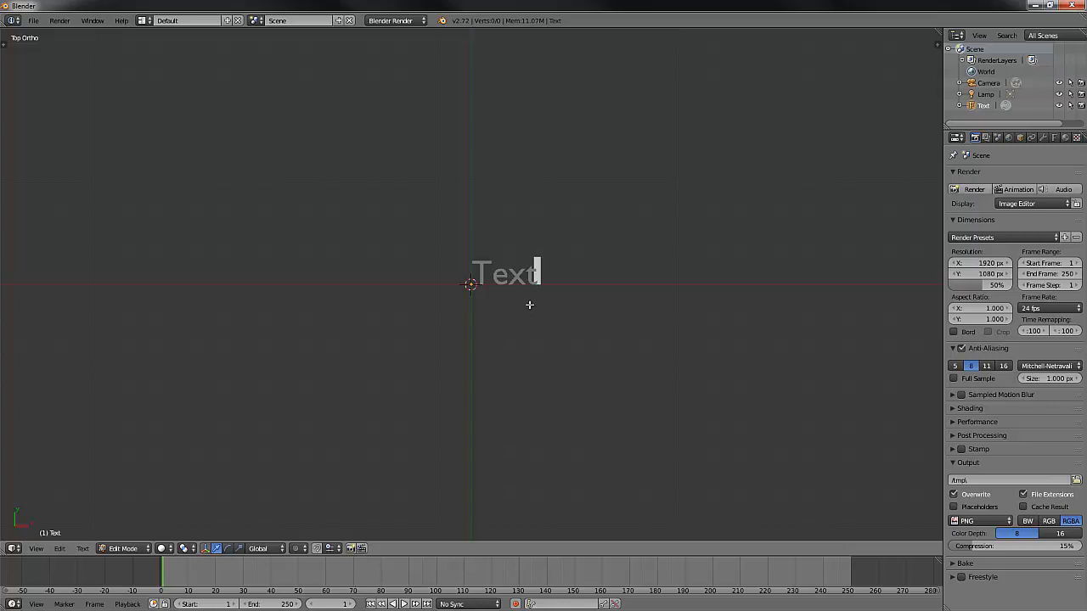
key(BackSpace)
key(BackSpace)
key(BackSpace)
key(BackSpace)
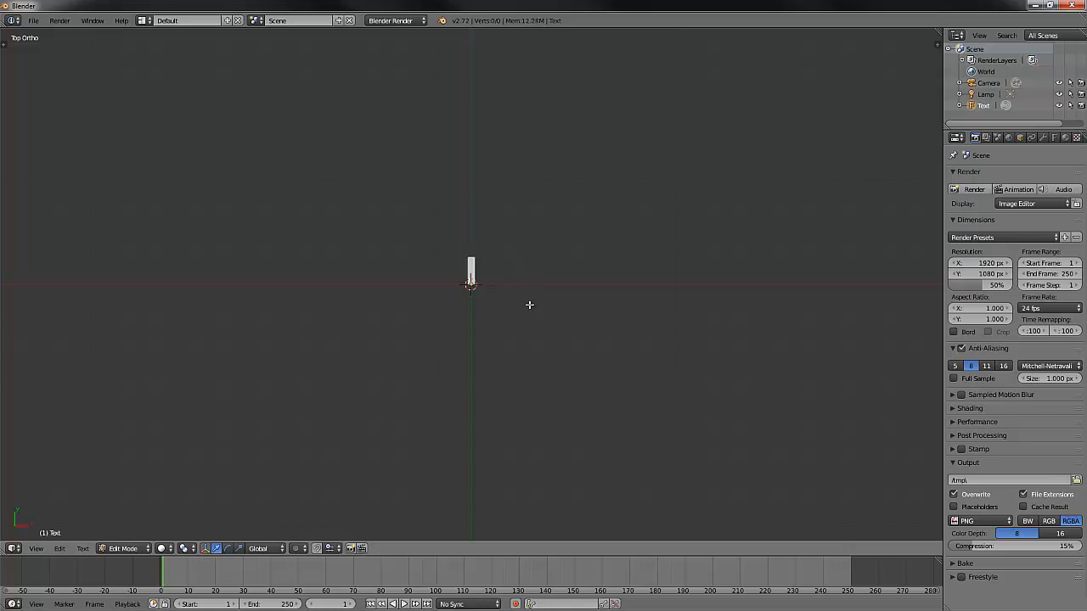
text(You ca)
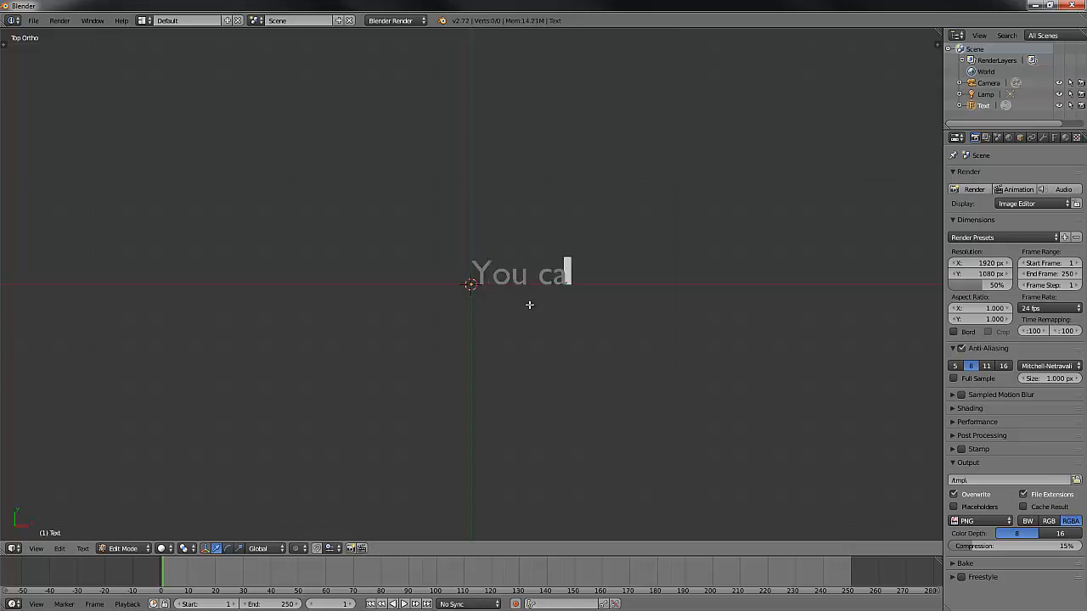
text(n t)
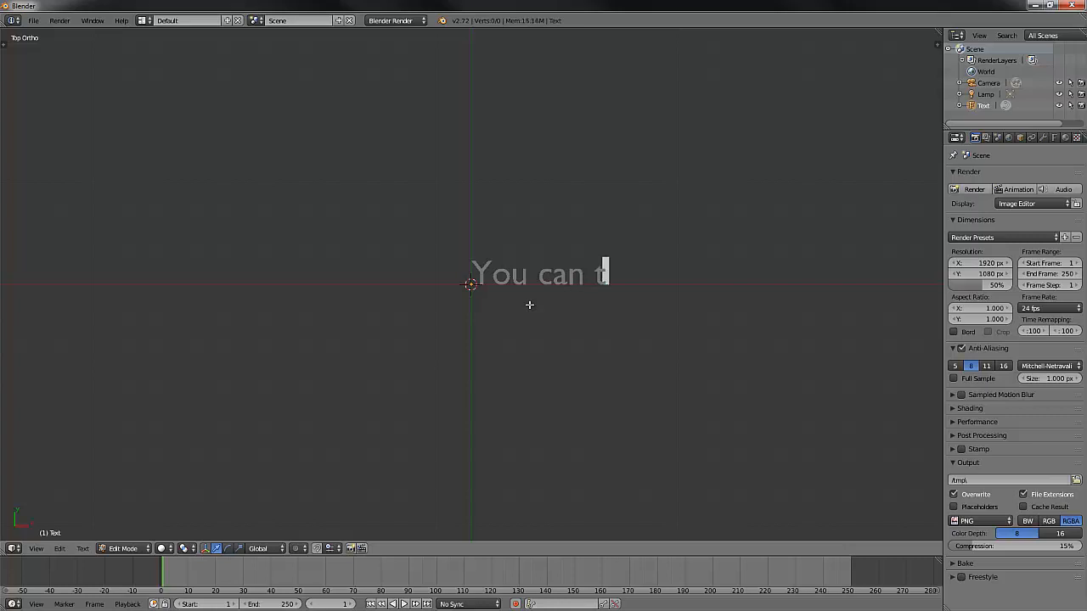
text(a)
text(ke th)
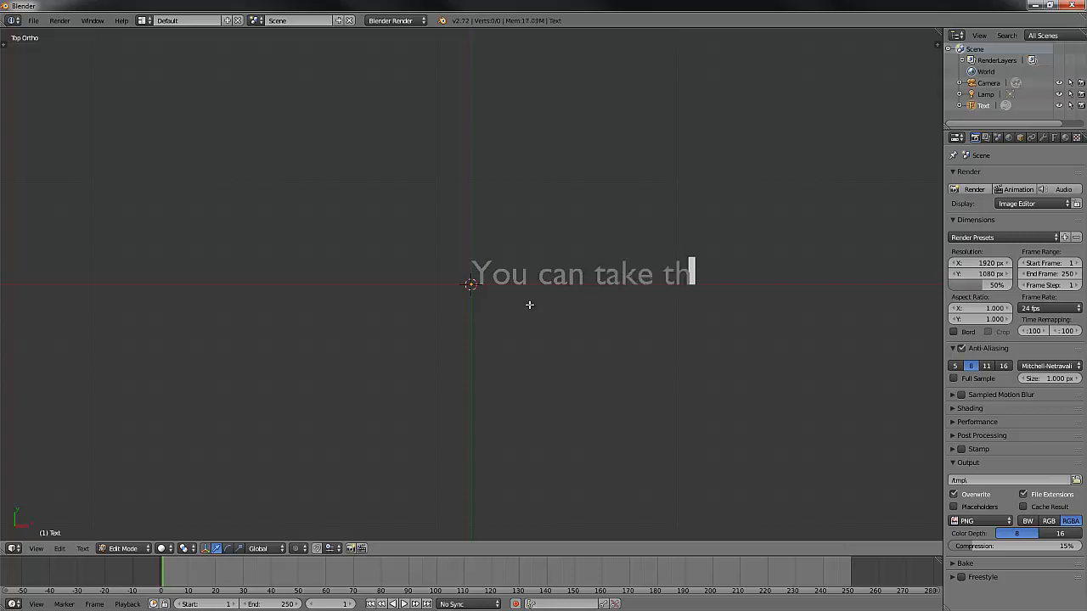
text(e spry)
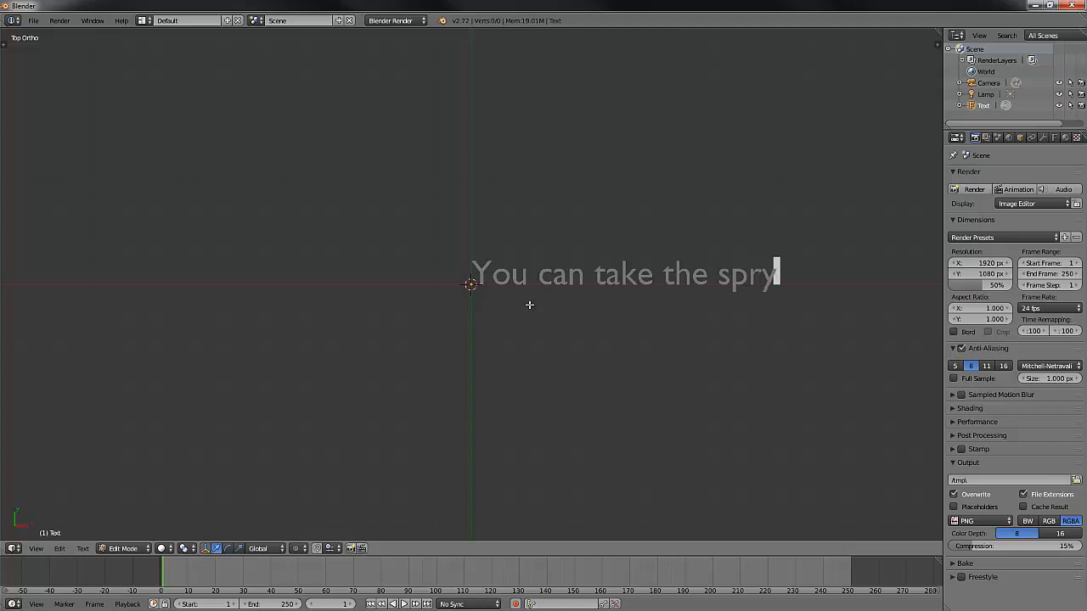
text( from me.)
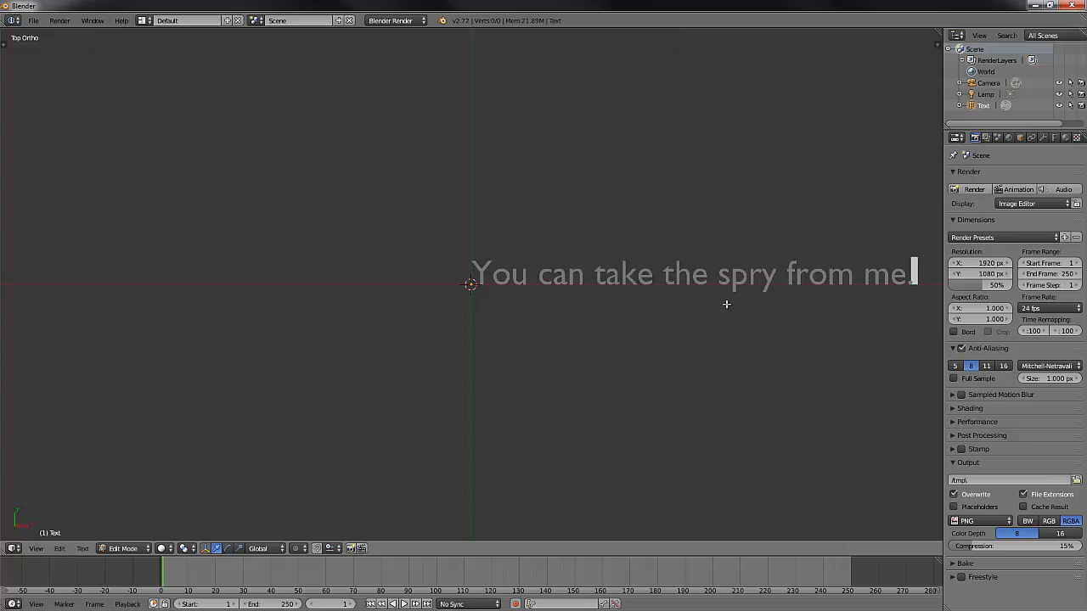
- Change the word "can" in the text to "can't"
key(Left)
key(Left)
key(Left)
key(Left)
key(Left)
key(Left)
key(Left)
key(Left)
key(Left)
key(Left)
key(Left)
key(Left)
key(Left)
key(Left)
key(Left)
key(Left)
key(Left)
key(Left)
key(Left)
key(Left)
key(Left)
key(Left)
key(Left)
text('t)
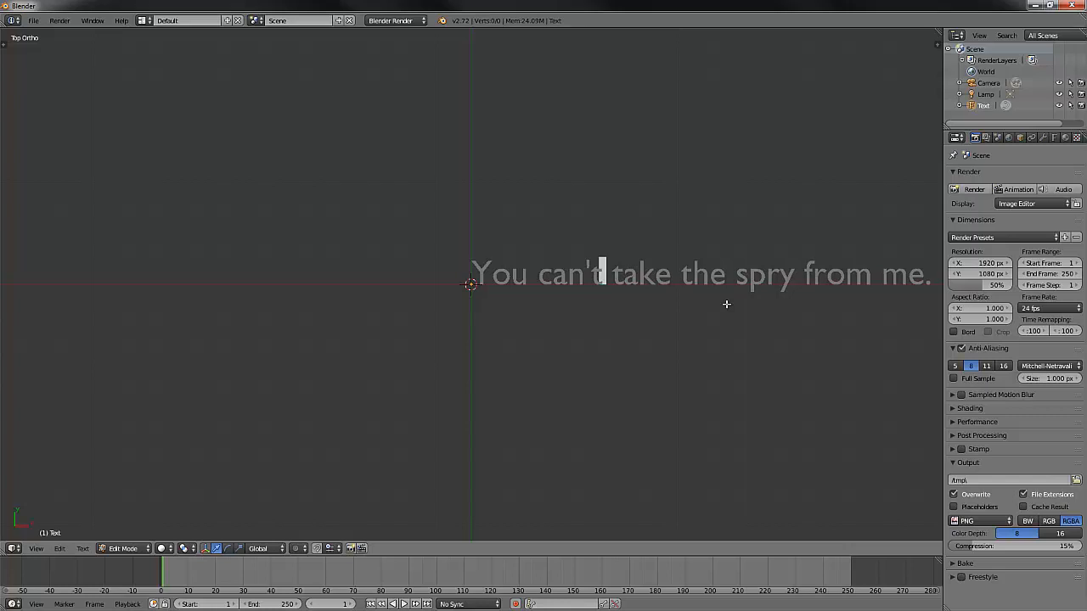
- Correct "spry" to "sky" by replacing the letters "pr" with "k"
key(Right)
key(Right)
key(Right)
key(Right)
key(Right)
key(Right)
key(Right)
key(Right)
key(Right)
key(Right)
key(Right)
key(shift+Right)
key(shift+Right)
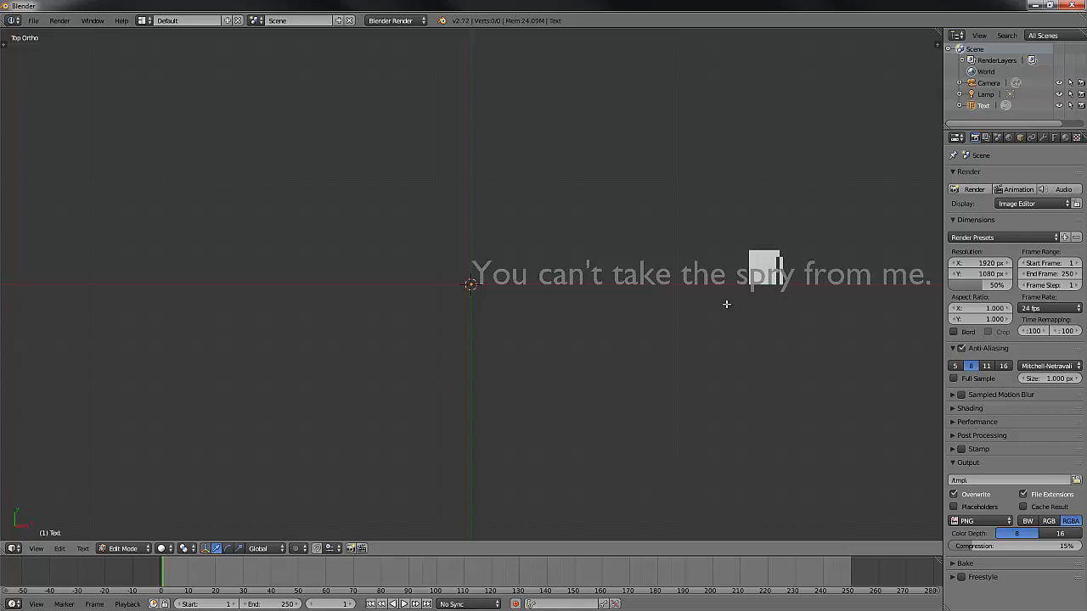
text(k)
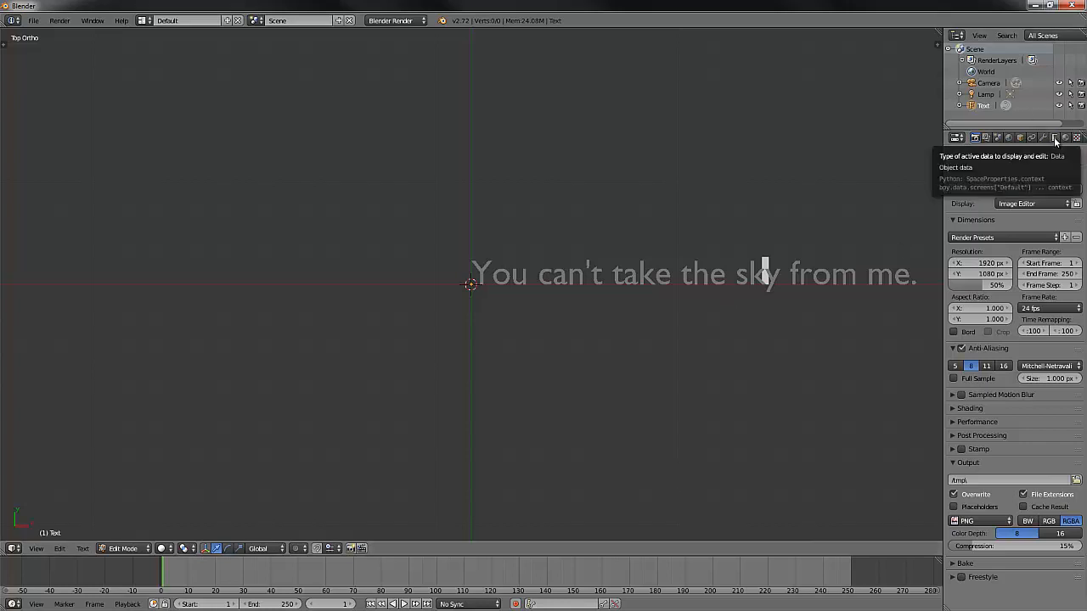
- Rename the text object's data block as Firefly
click(1055, 139)
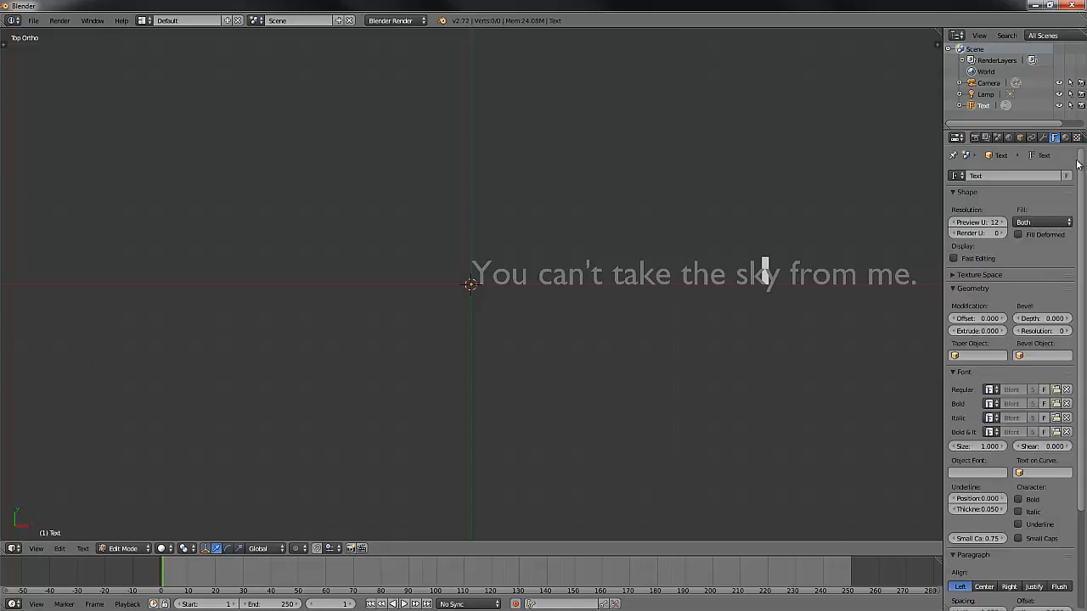
click(985, 175)
key(BackSpace)
text(Firefly)
key(Return)
- Load Bank Gothic Medium.ttf from the Windows Fonts folder as the text's regular font
scroll(1082, 233, down, 4)
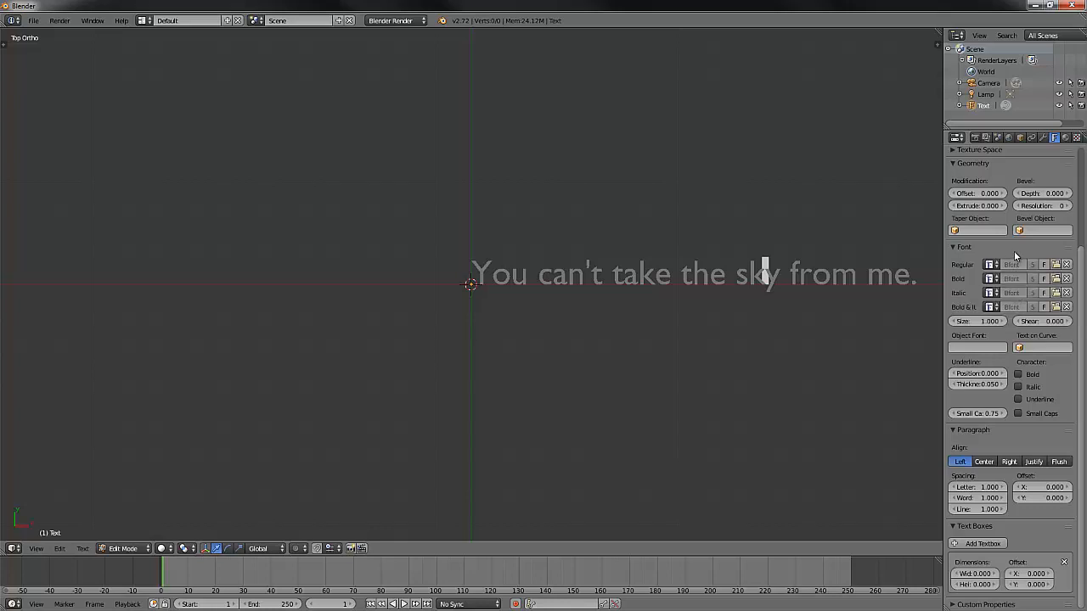
click(1056, 265)
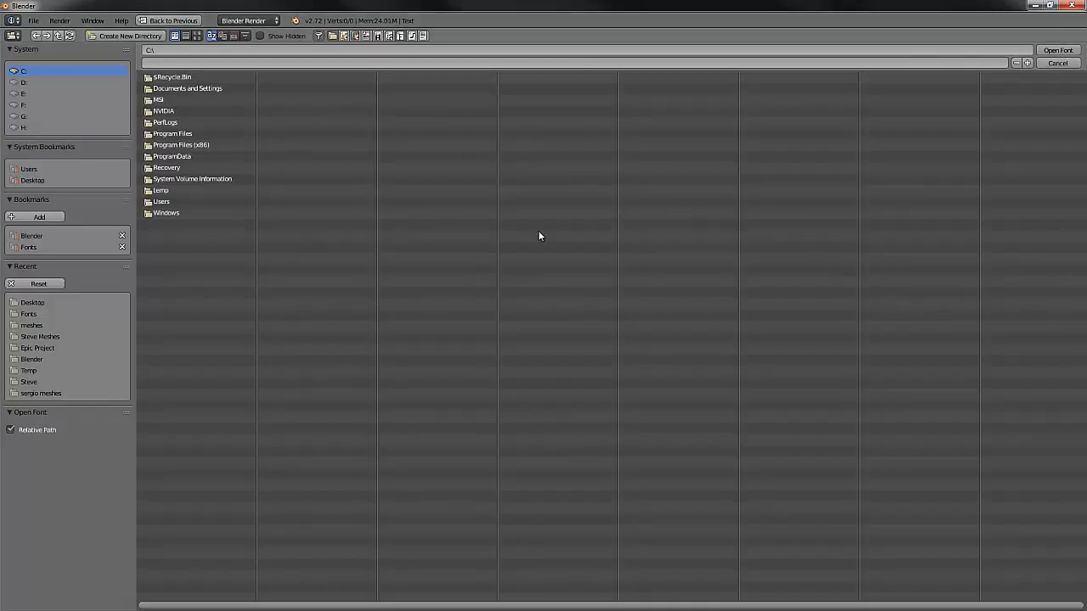
click(28, 247)
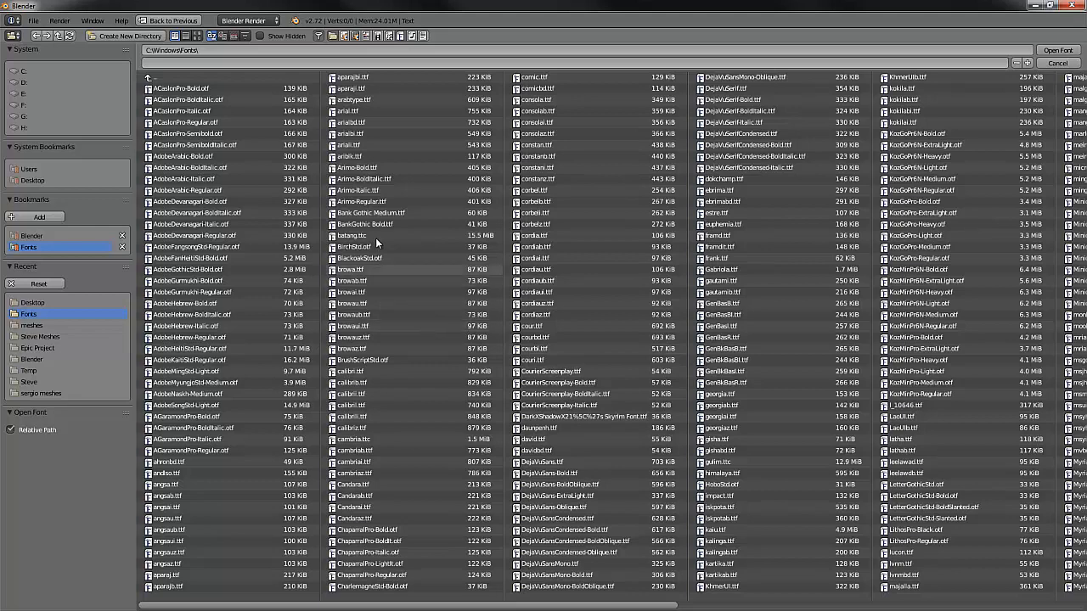
click(375, 215)
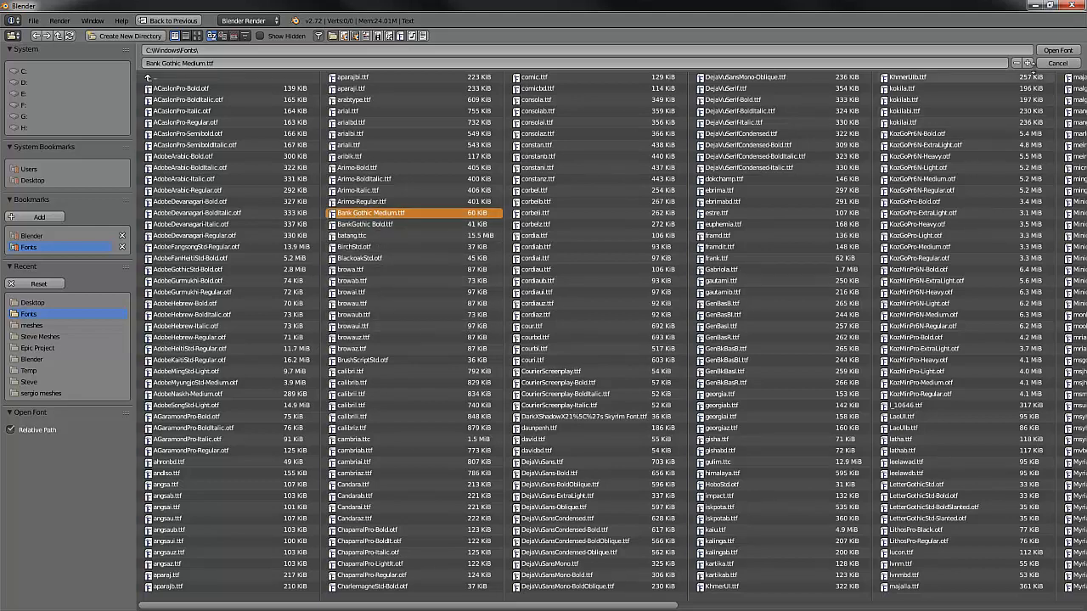
click(1061, 52)
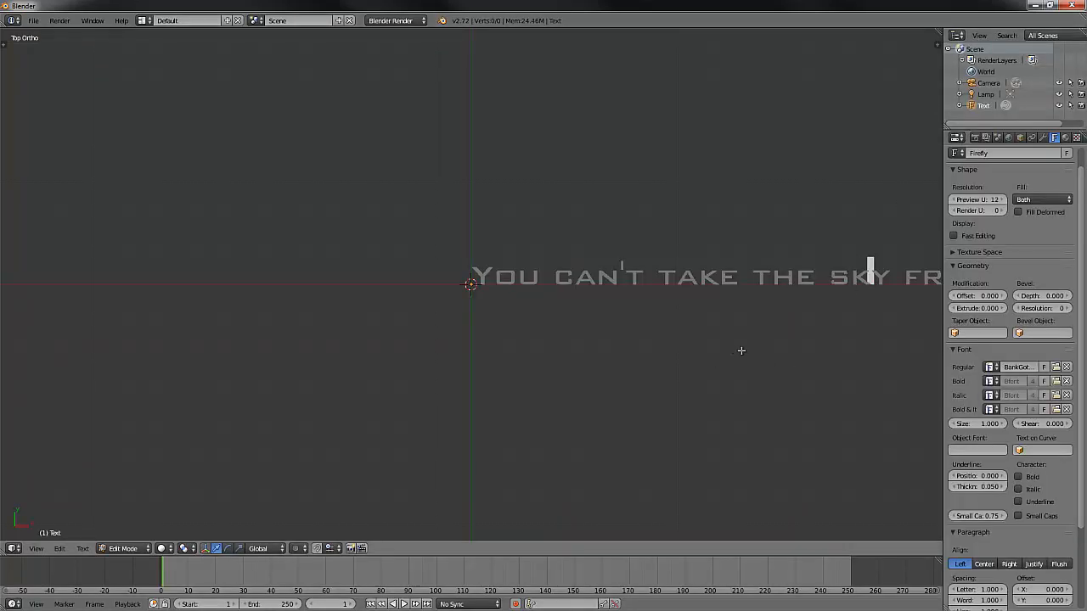
shift+middle_drag(741, 351, 518, 351)
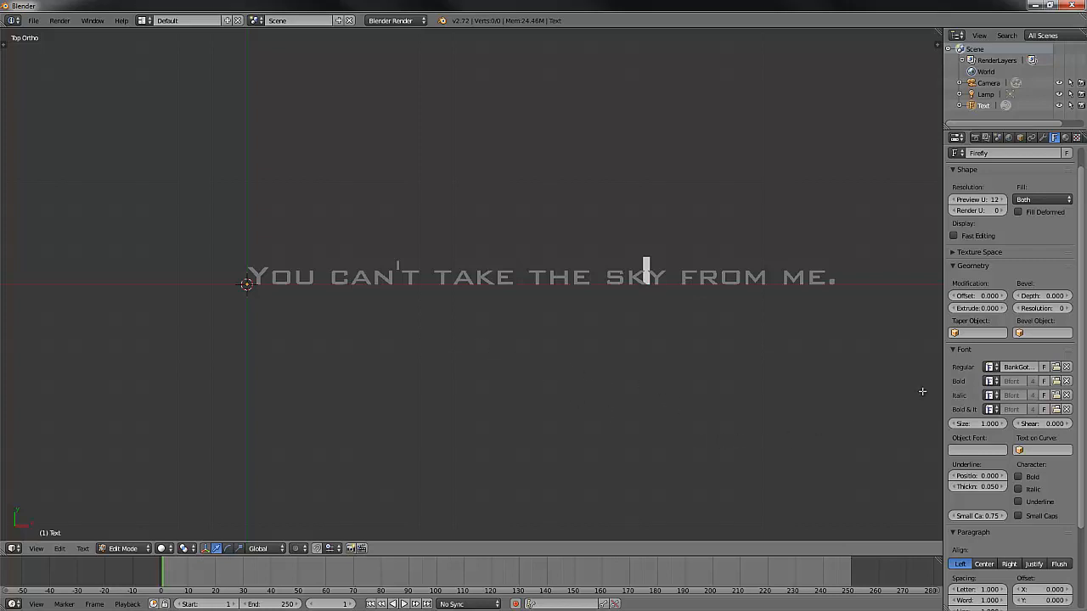
- Switch the regular font to the built-in Bfont and back to BankGothicBT-Medium
click(991, 367)
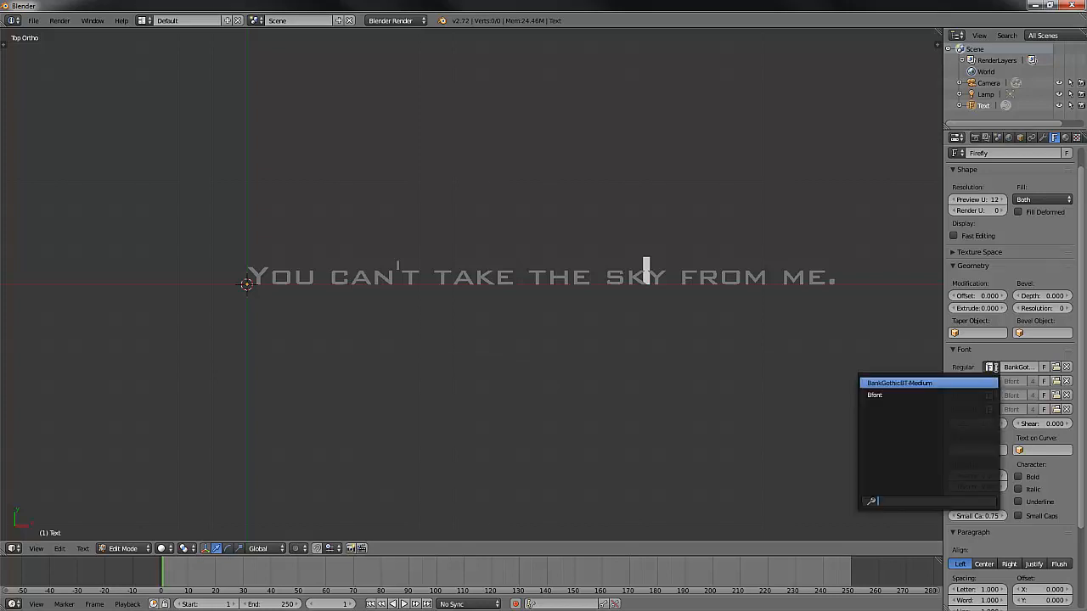
click(903, 395)
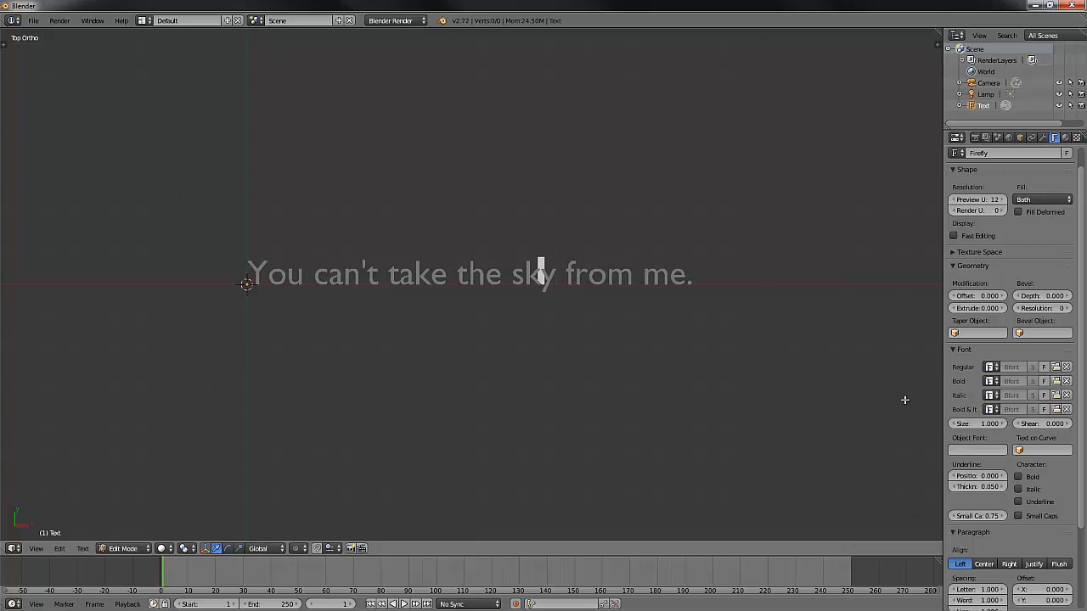
click(992, 369)
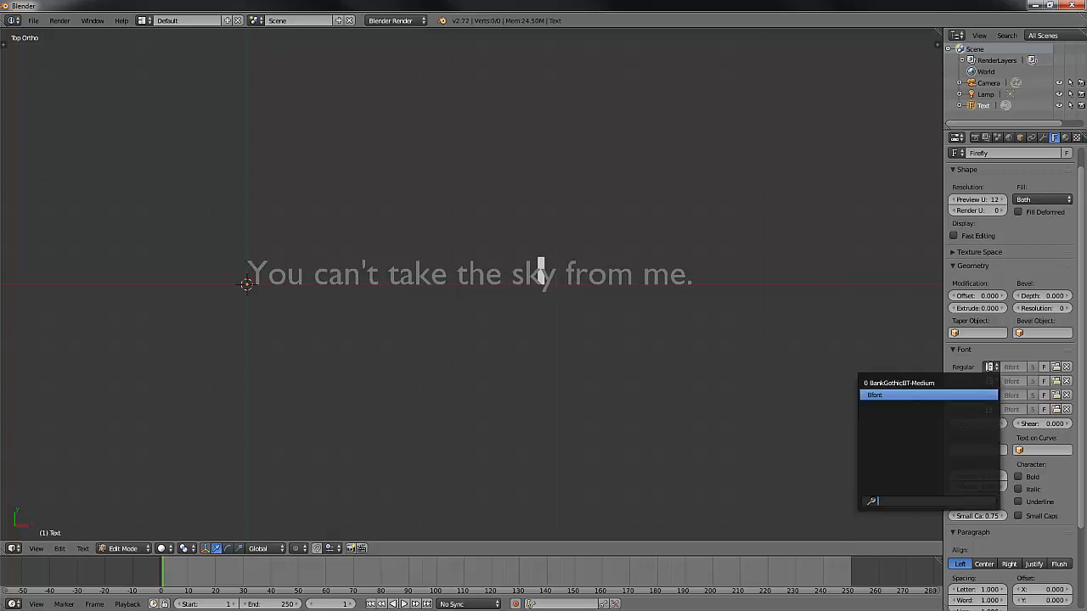
click(955, 384)
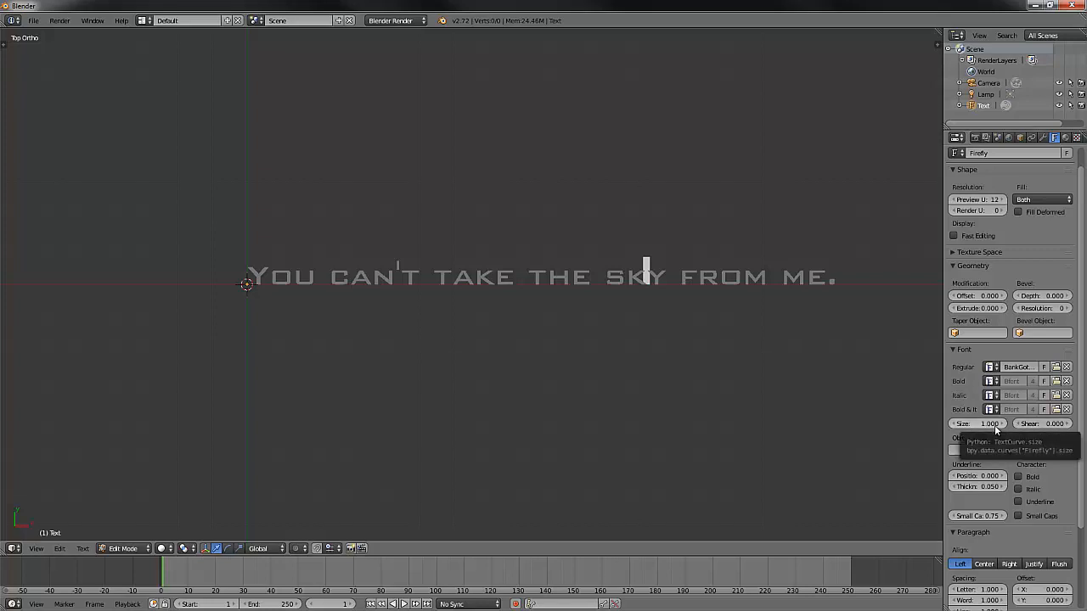
- Set the font size of the text to 2
click(987, 423)
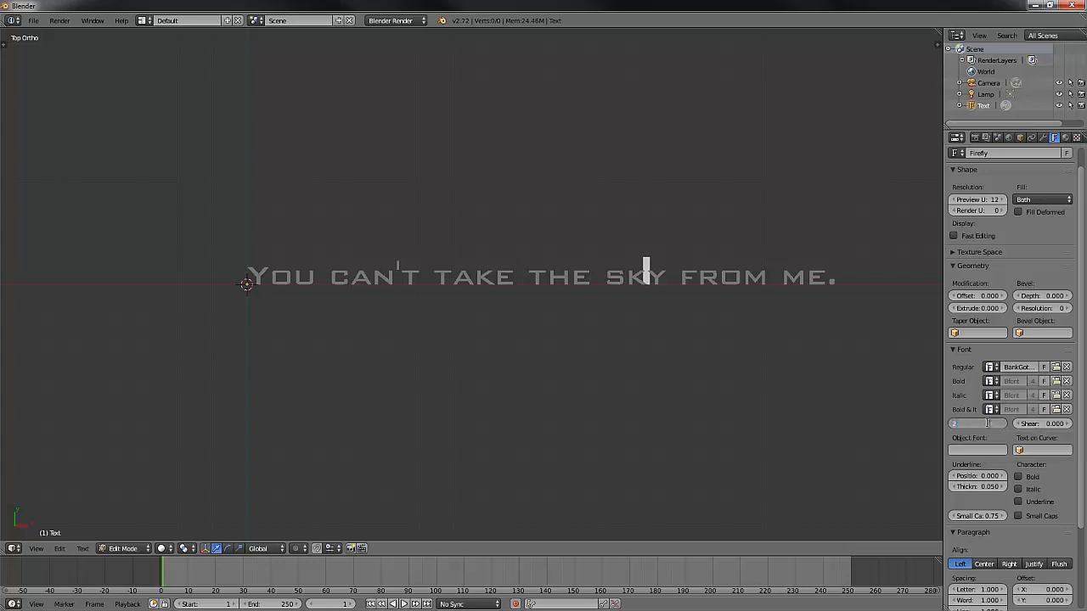
key(Return)
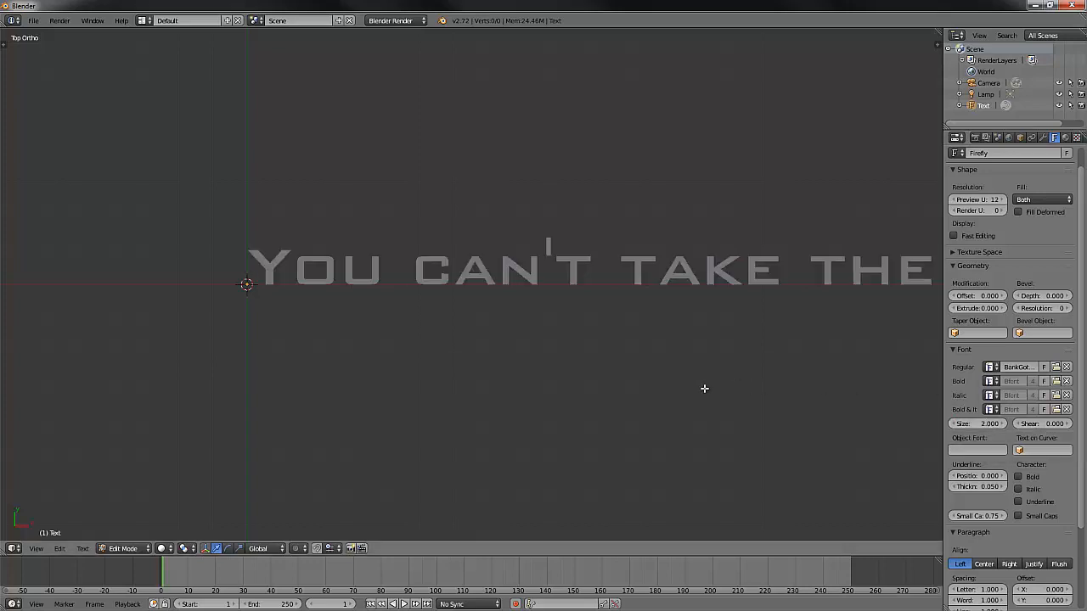
scroll(704, 388, down, 4)
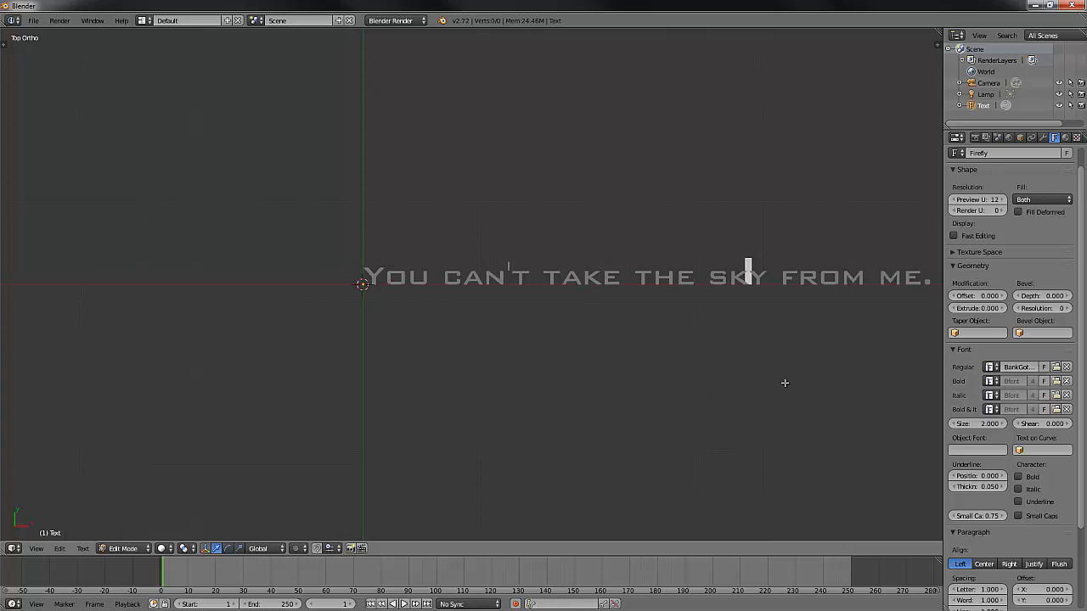
shift+middle_drag(784, 382, 686, 390)
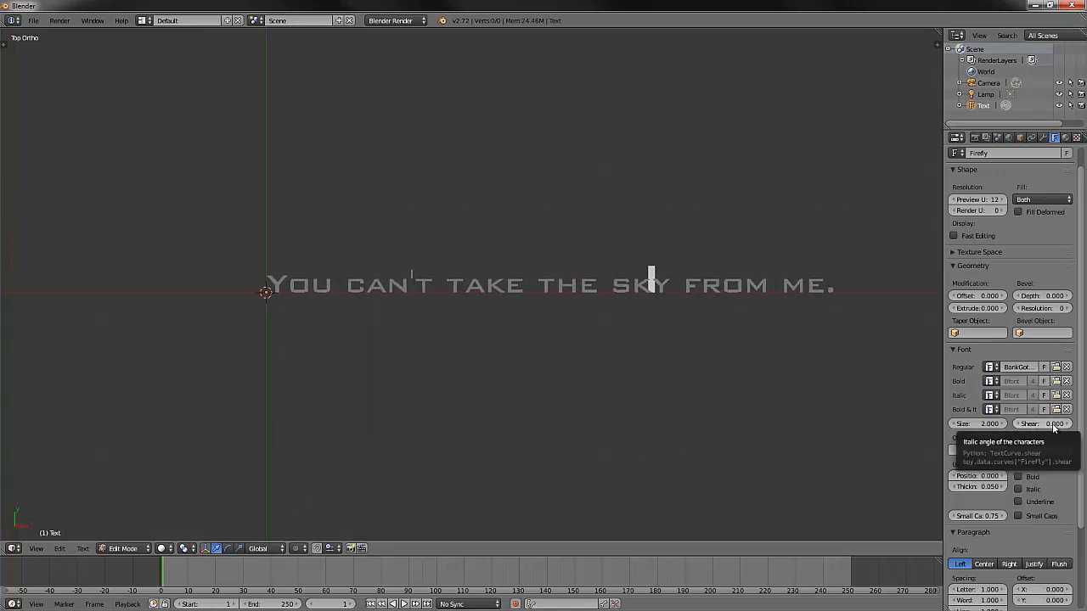
- Try a shear of -0.2 on the text characters and reset the shear to 0
drag(1054, 428, 1021, 423)
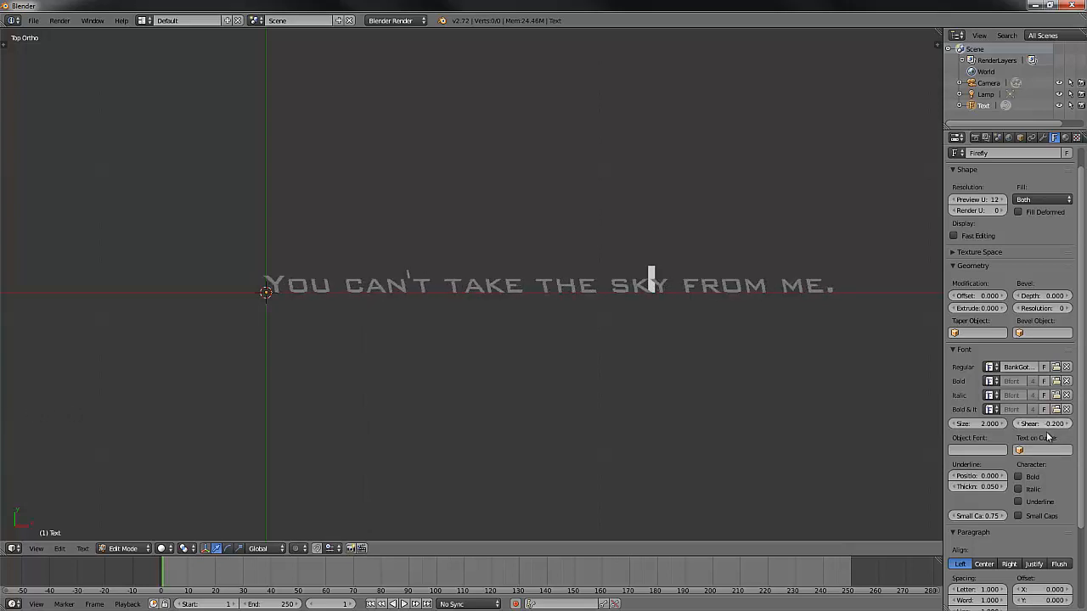
click(1048, 424)
text(0)
key(Return)
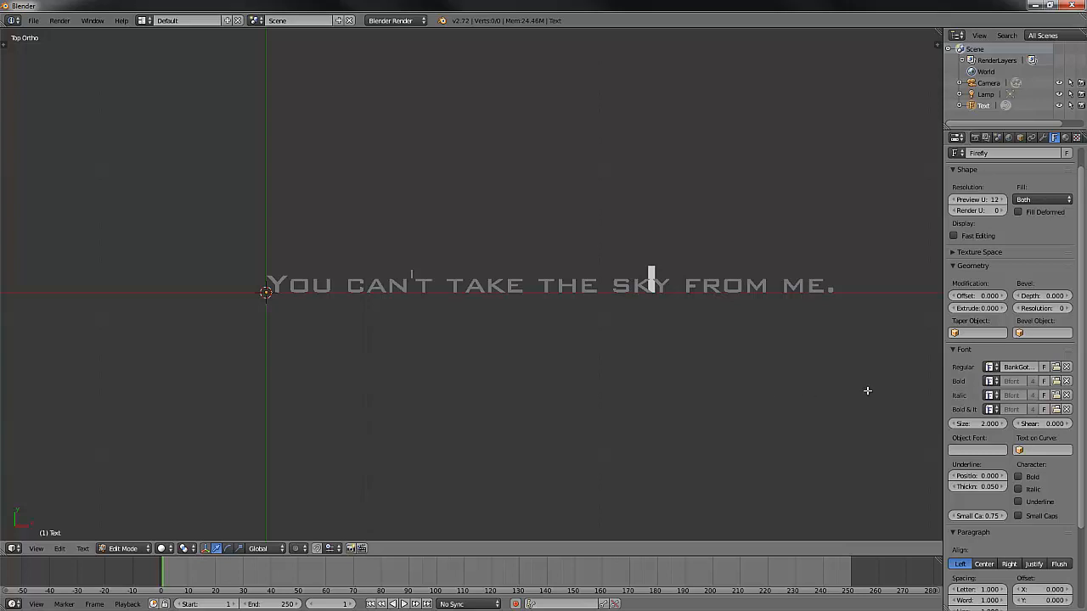
- Set the text box width to 3 so the sentence wraps within it
scroll(1082, 277, down, 4)
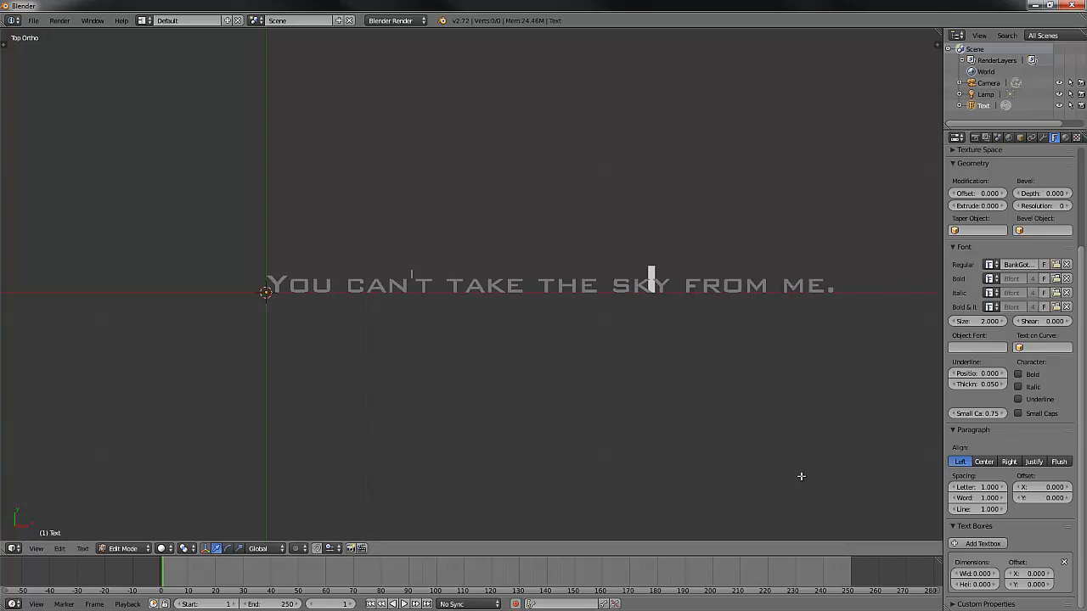
click(986, 574)
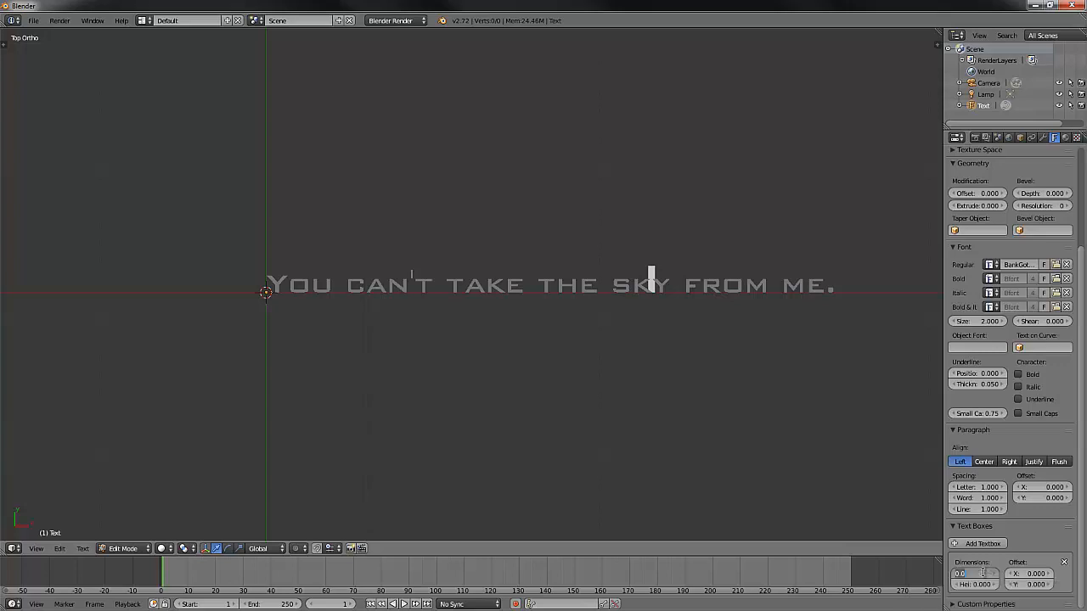
text(3)
key(Return)
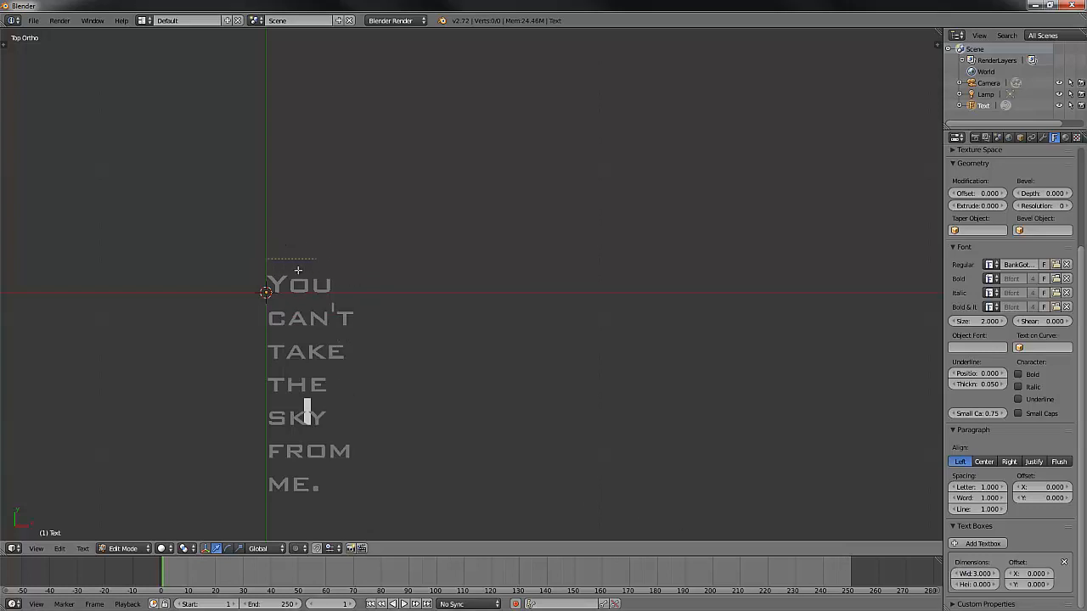
scroll(306, 272, up, 4)
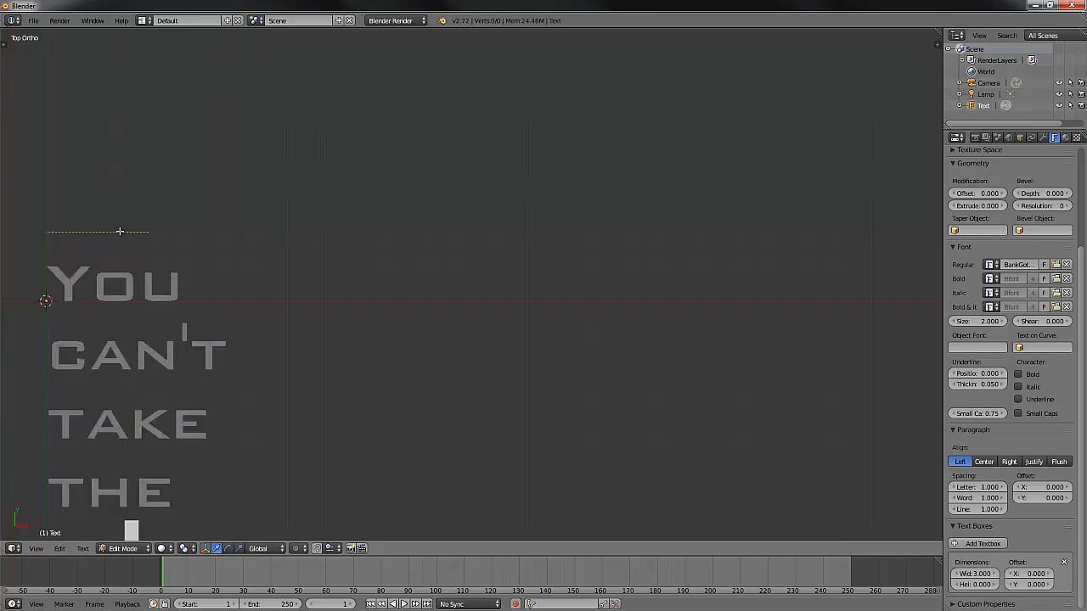
scroll(170, 239, down, 3)
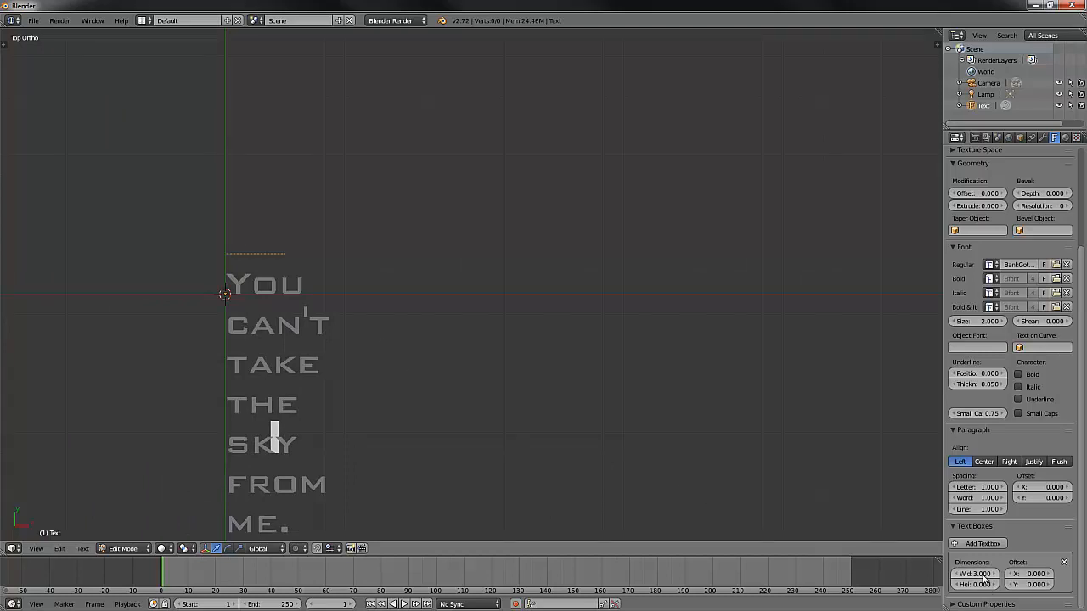
- Widen the text box to a width of 20
drag(982, 575, 1069, 568)
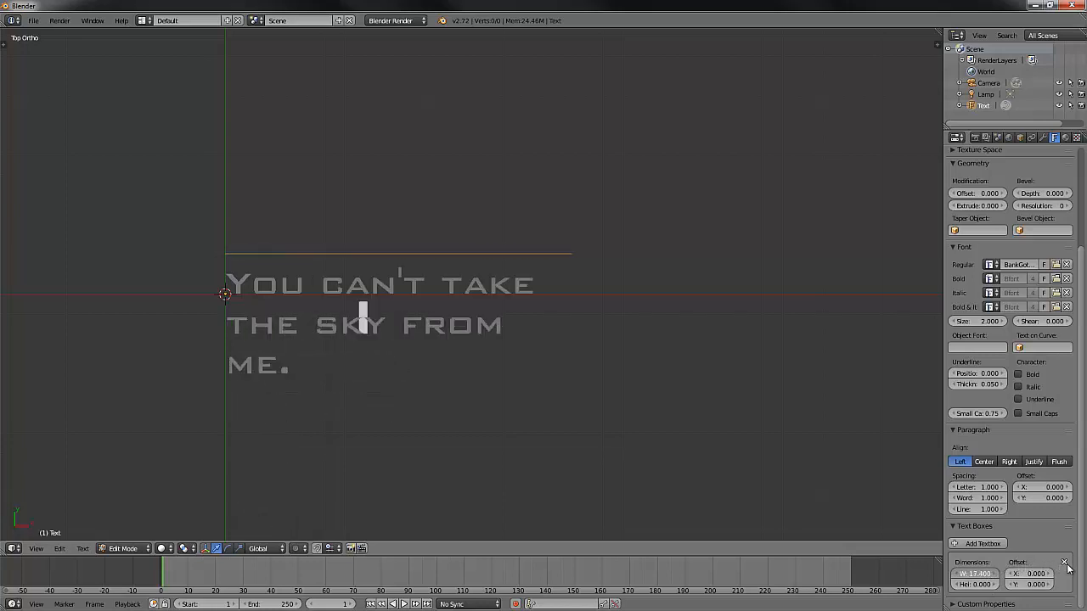
click(976, 574)
text(20)
key(Return)
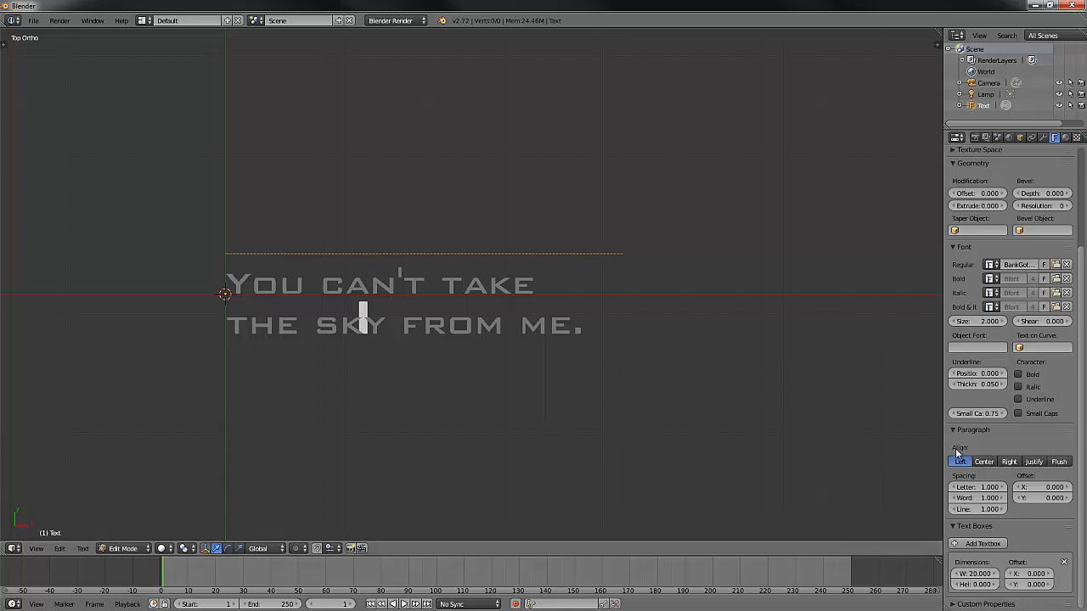
- Try the Justify and Flush paragraph alignments on the text and return it to Left alignment
click(1033, 462)
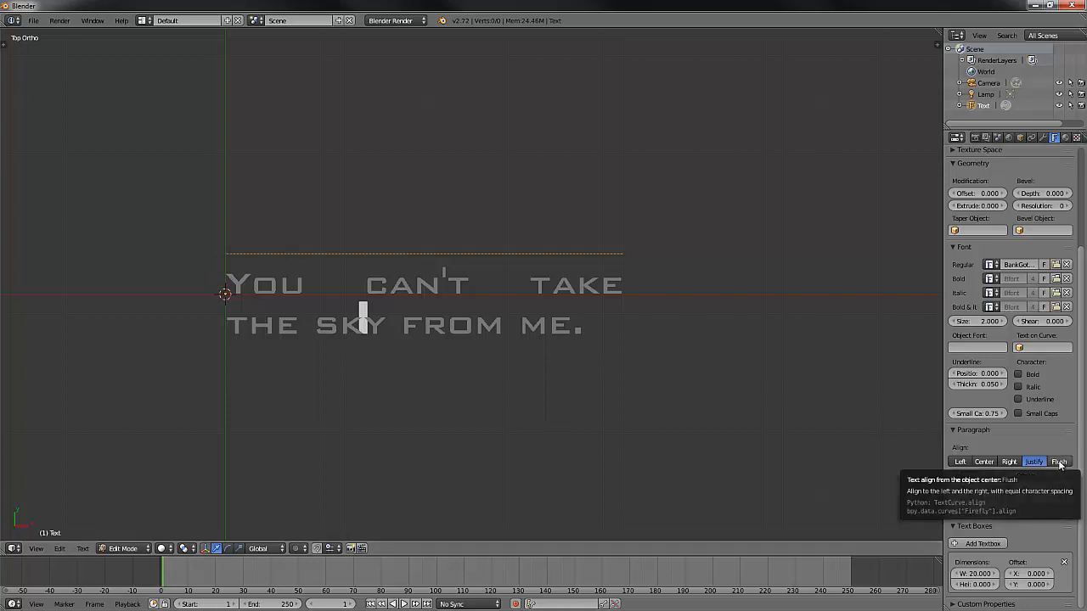
click(1060, 463)
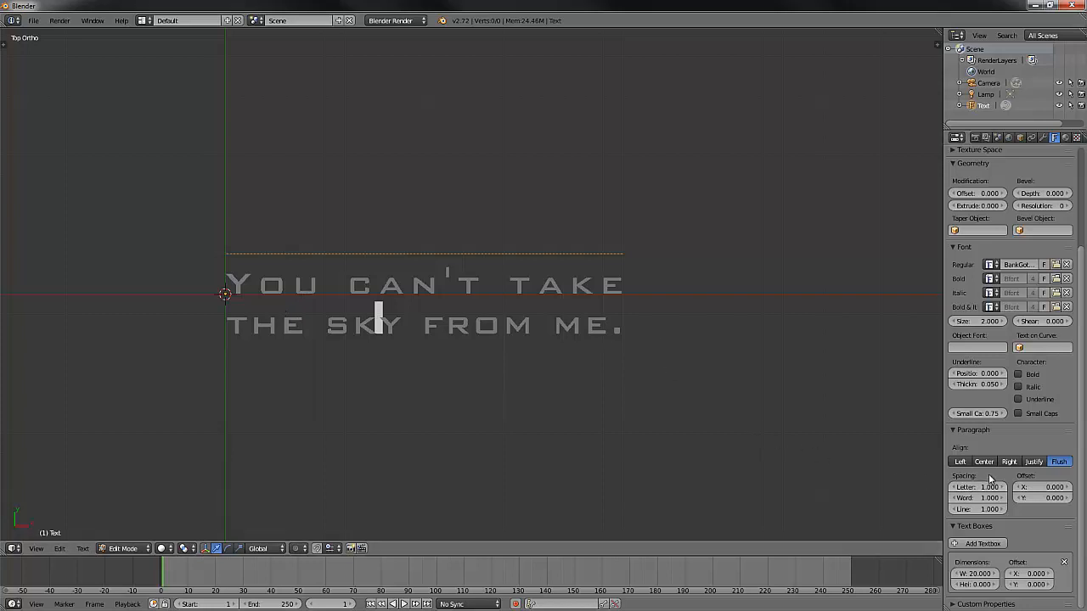
click(961, 463)
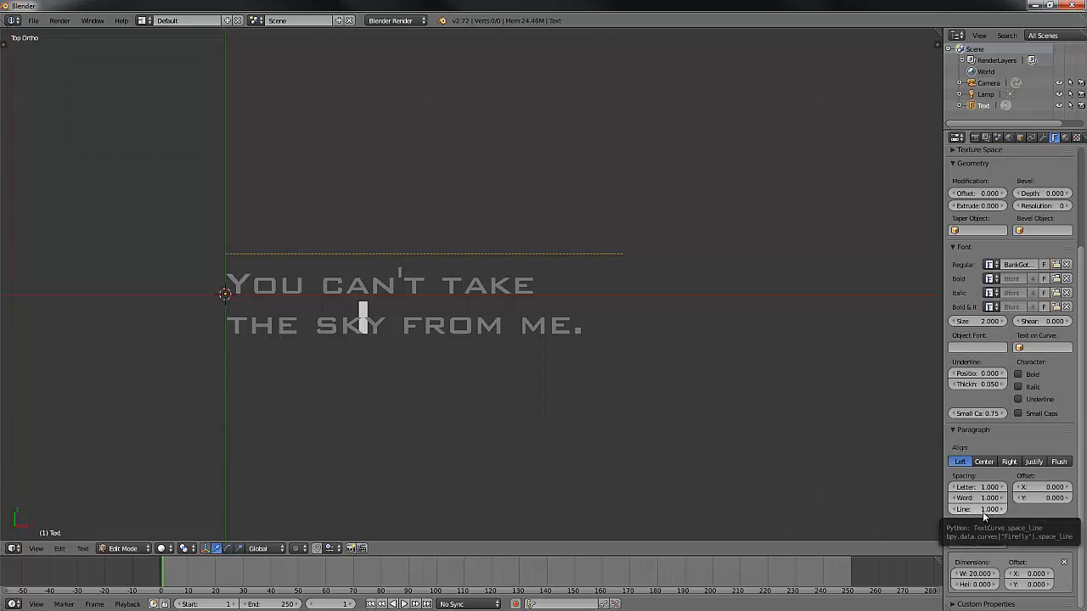
- Try a paragraph offset of about 1.2 in X and -0.8 in Y, and reset both offsets to 0
mouse_move(1050, 491)
mouse_down()
mouse_move(1064, 488)
mouse_move(1051, 491)
mouse_up()
click(1050, 490)
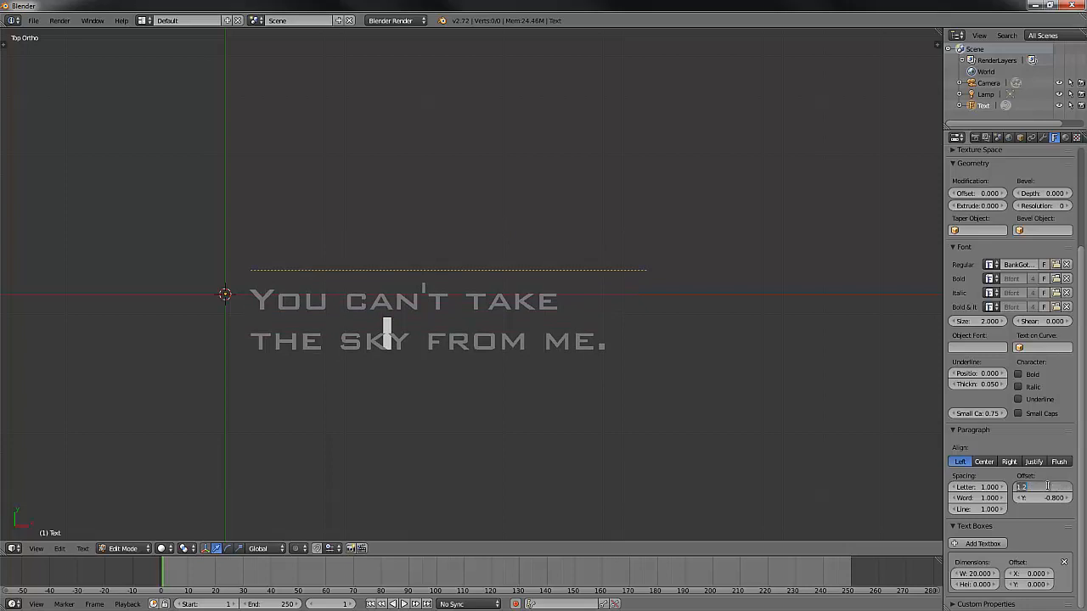
text(0)
key(Return)
click(1050, 498)
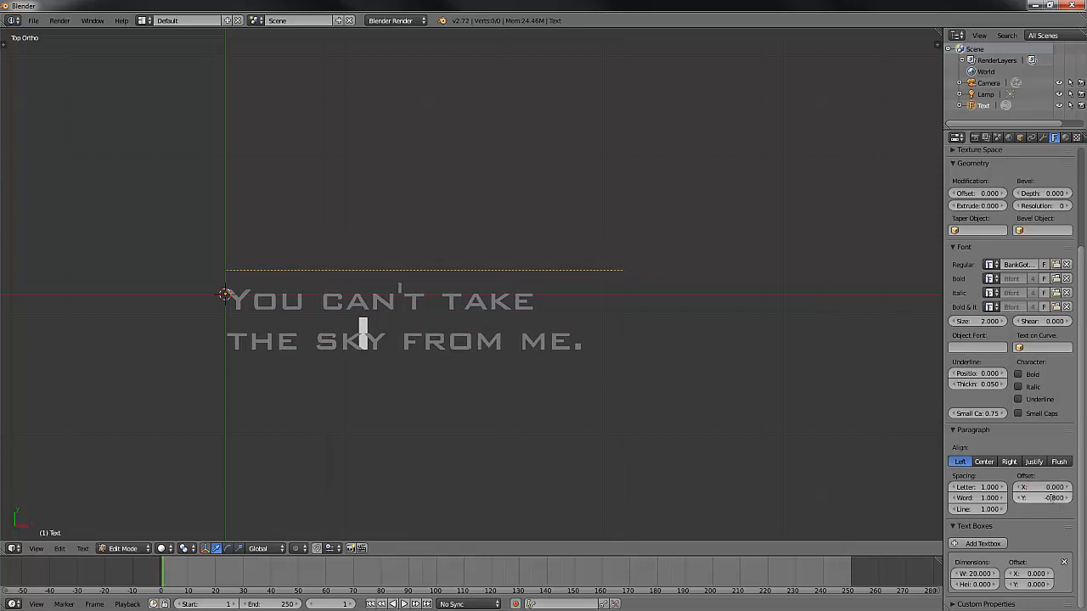
text(0)
key(Return)
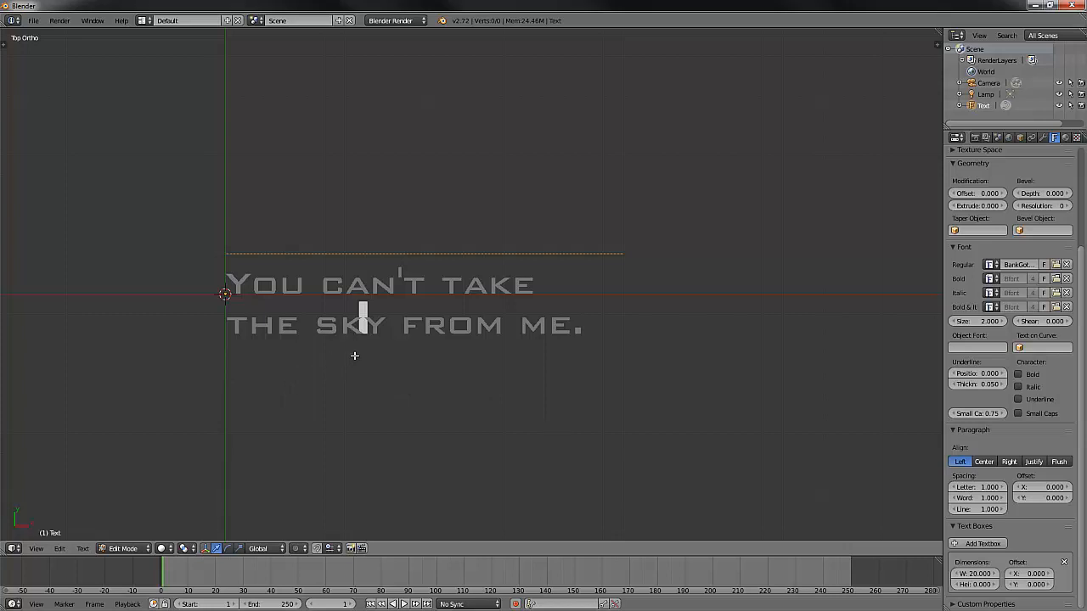
- Show the Tool Shelf with the text tools while keeping the sentence's wording intact
text(t)
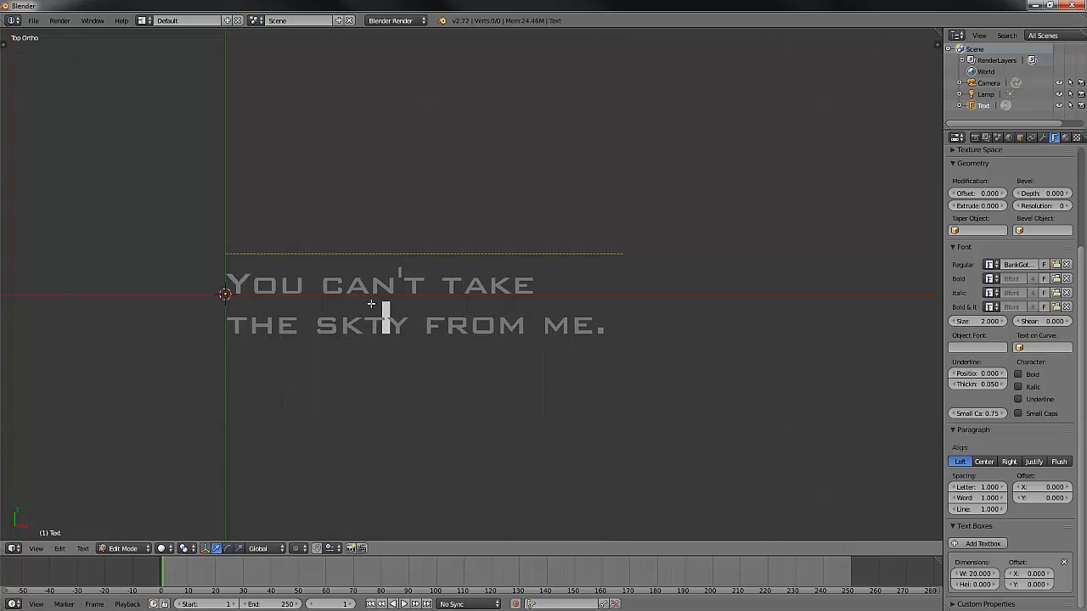
key(BackSpace)
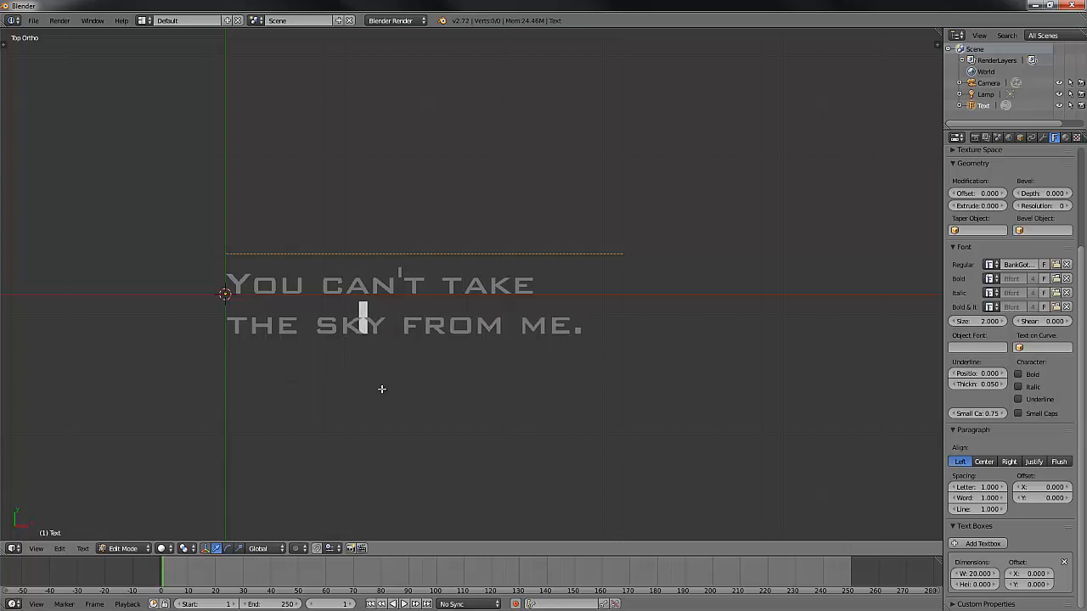
click(37, 550)
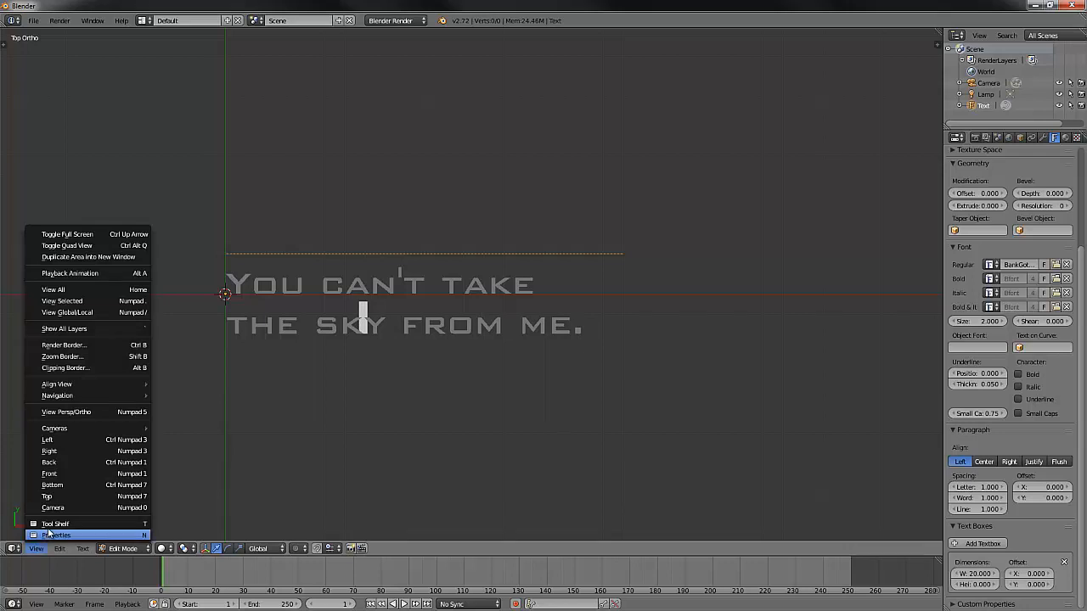
click(53, 524)
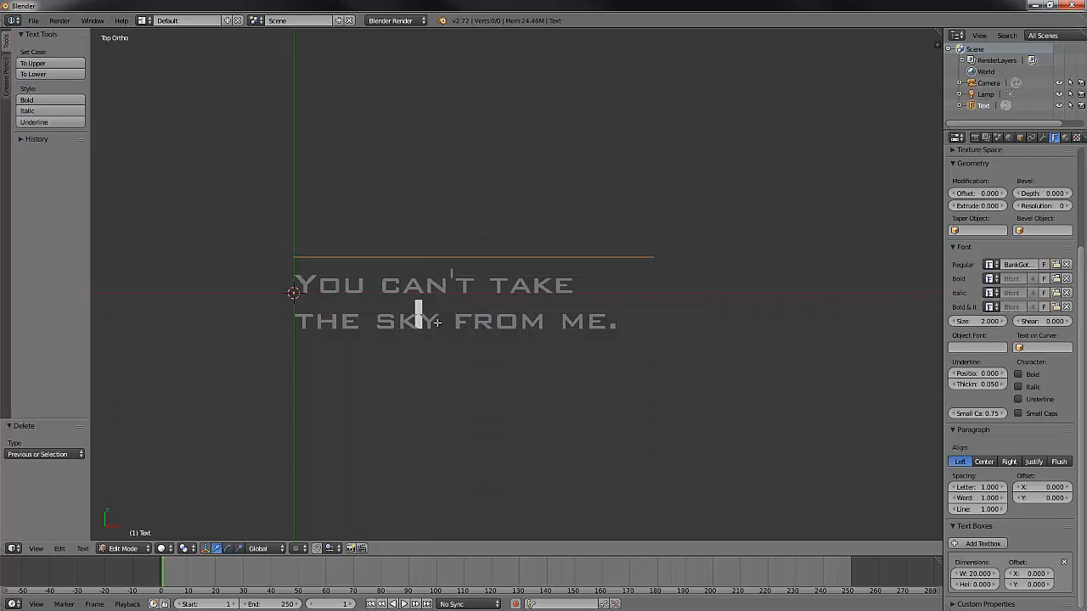
- Try underlining only the word "sky" and undo the underline
key(Right)
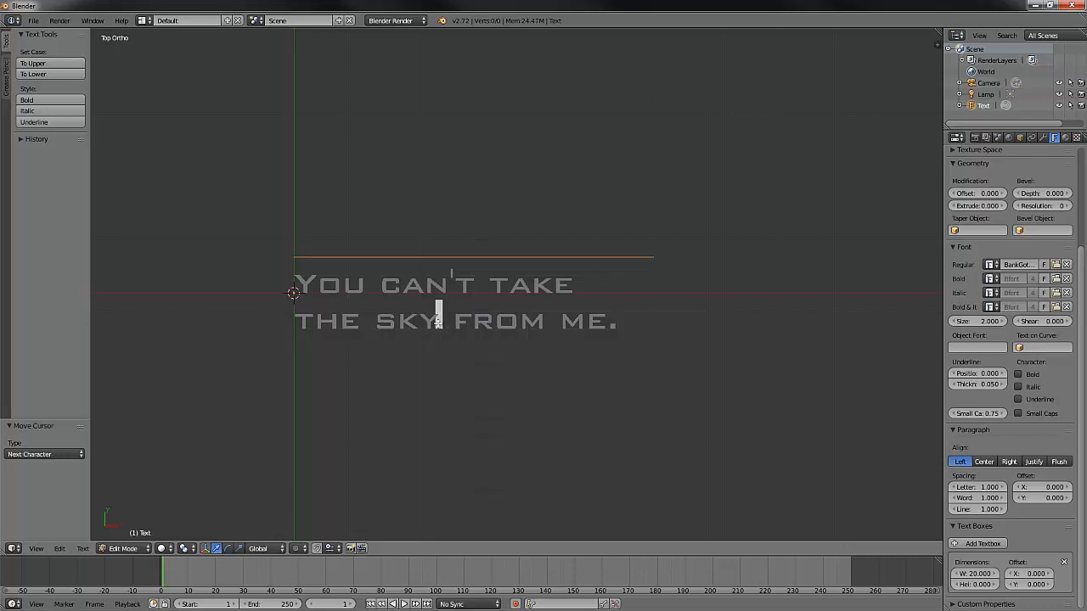
key(shift+Left)
key(shift+Left)
key(shift+Left)
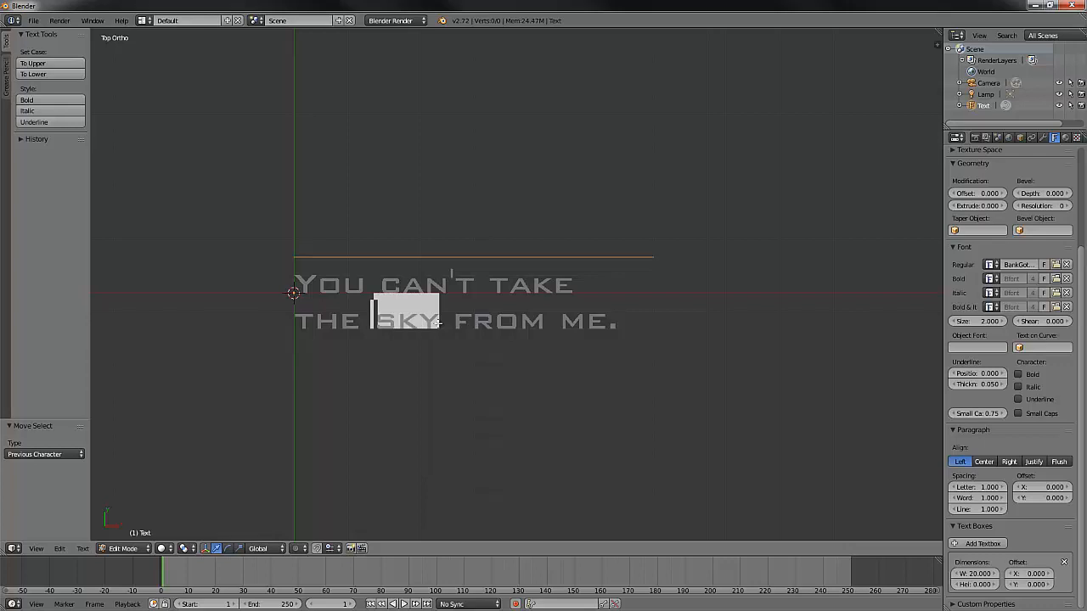
click(44, 122)
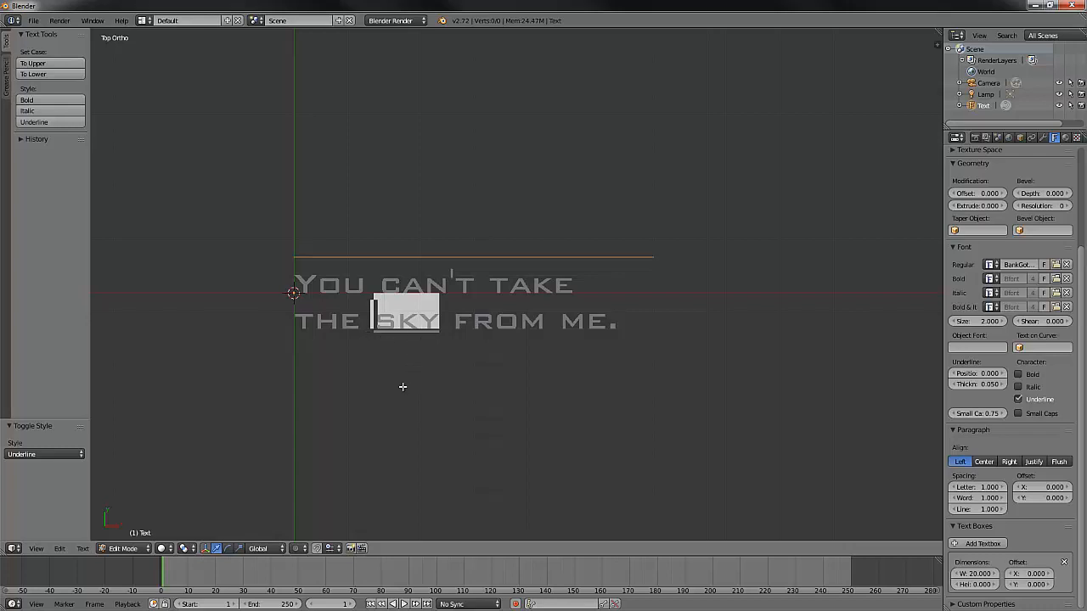
key(ctrl+z)
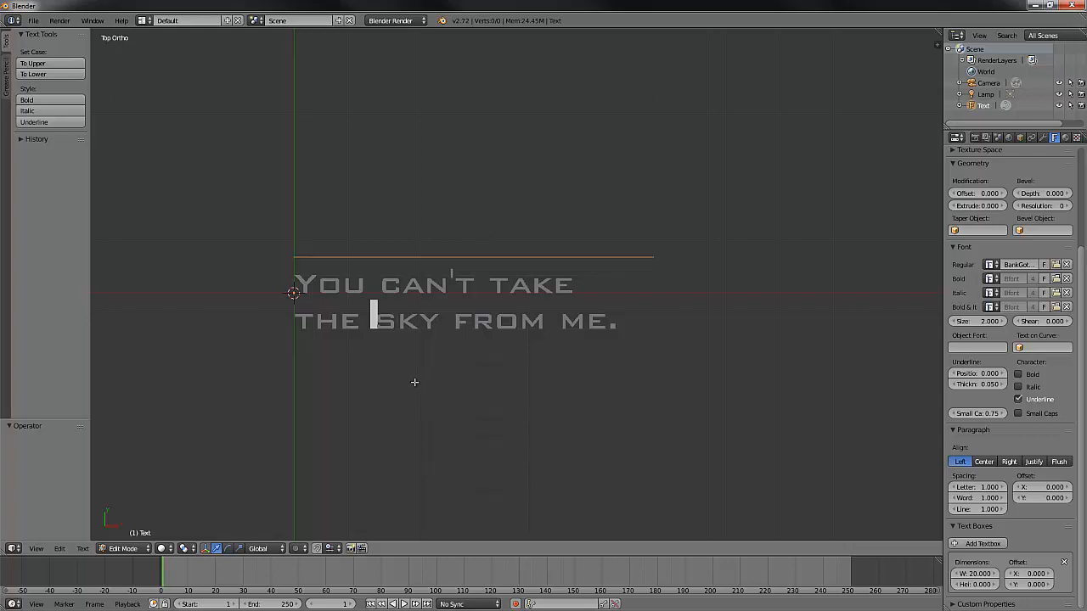
- Insert the contents of Firefly.txt from the Desktop before the sentence and add a line break ahead of "You can't take"
key(Up)
key(Left)
key(Left)
key(Left)
key(Left)
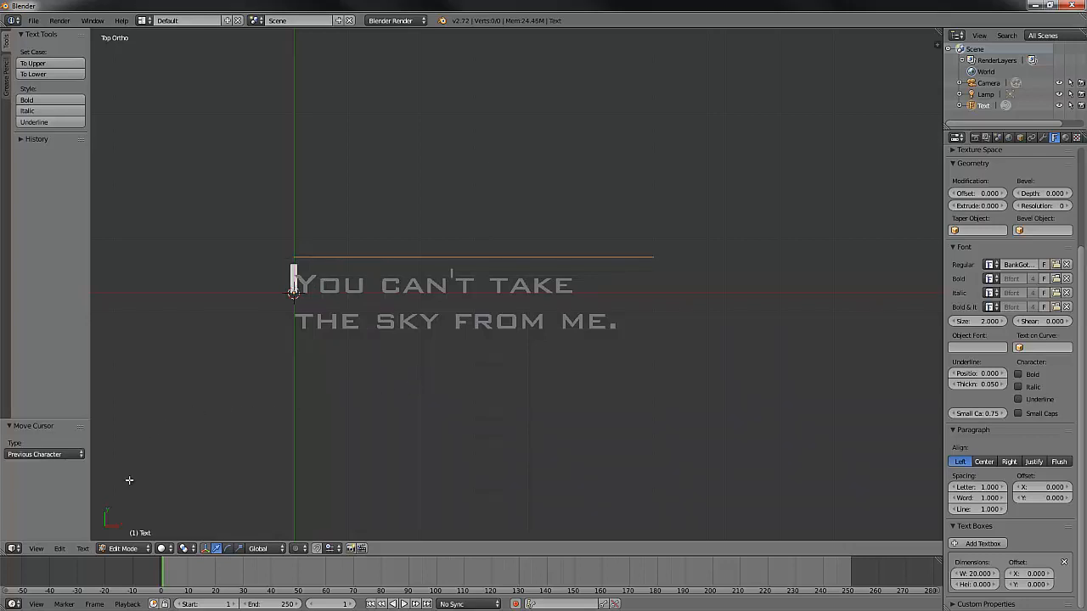
click(60, 549)
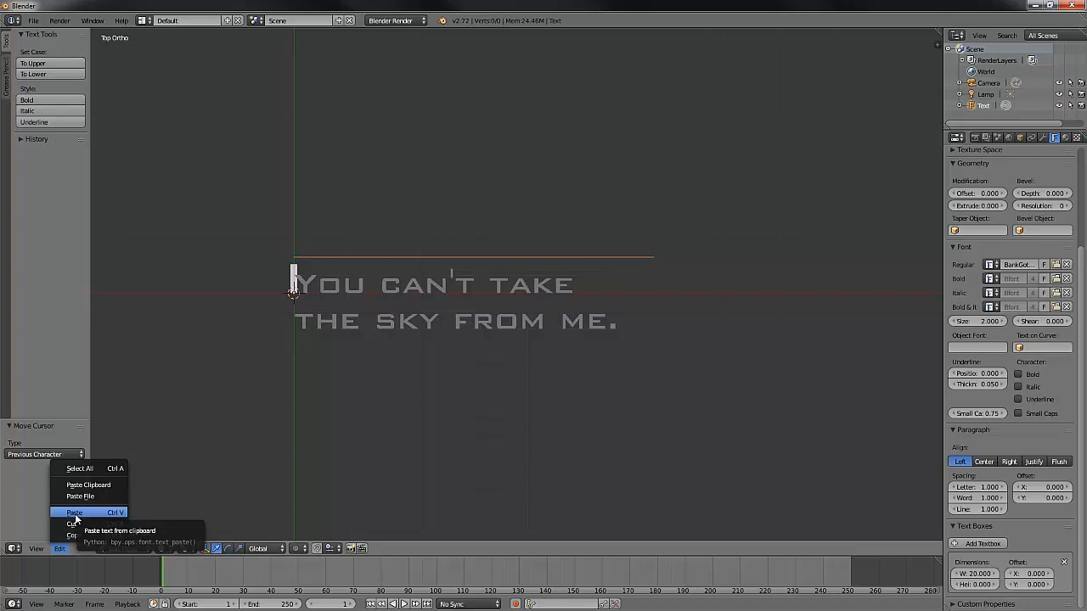
click(75, 513)
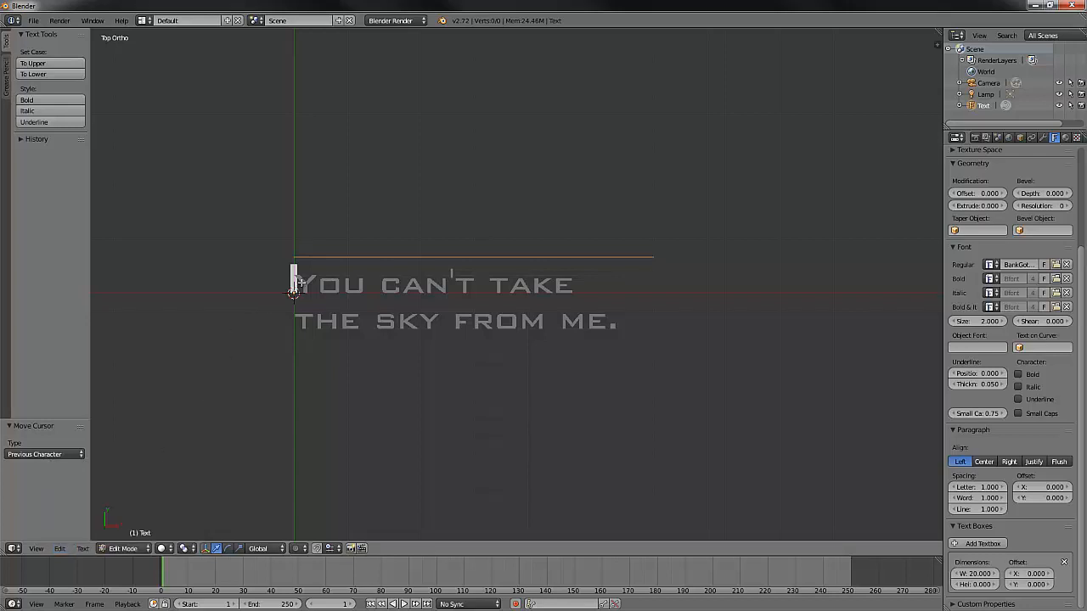
click(60, 548)
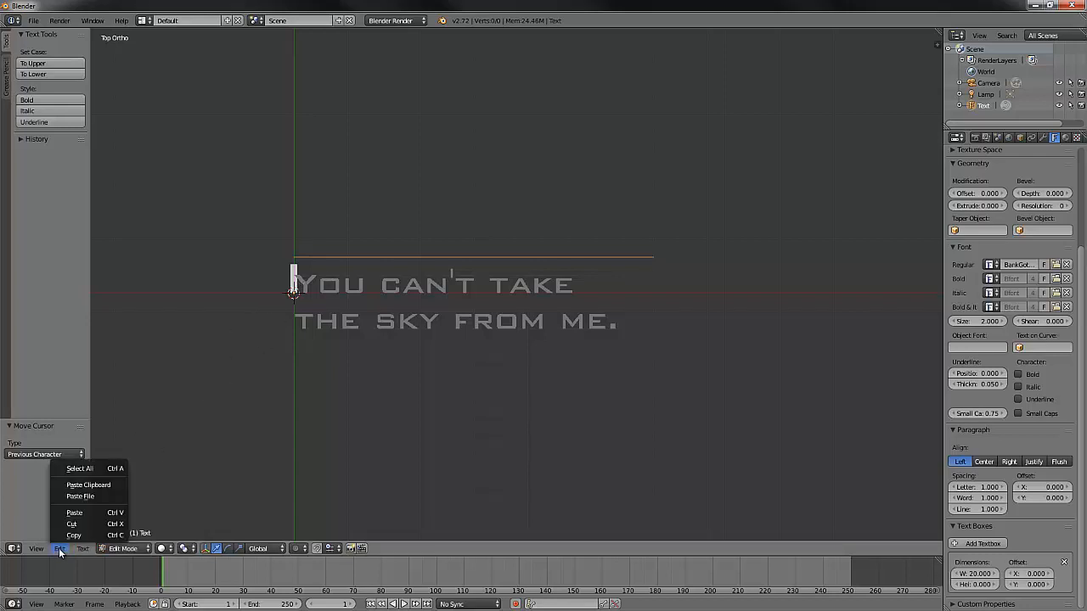
click(84, 496)
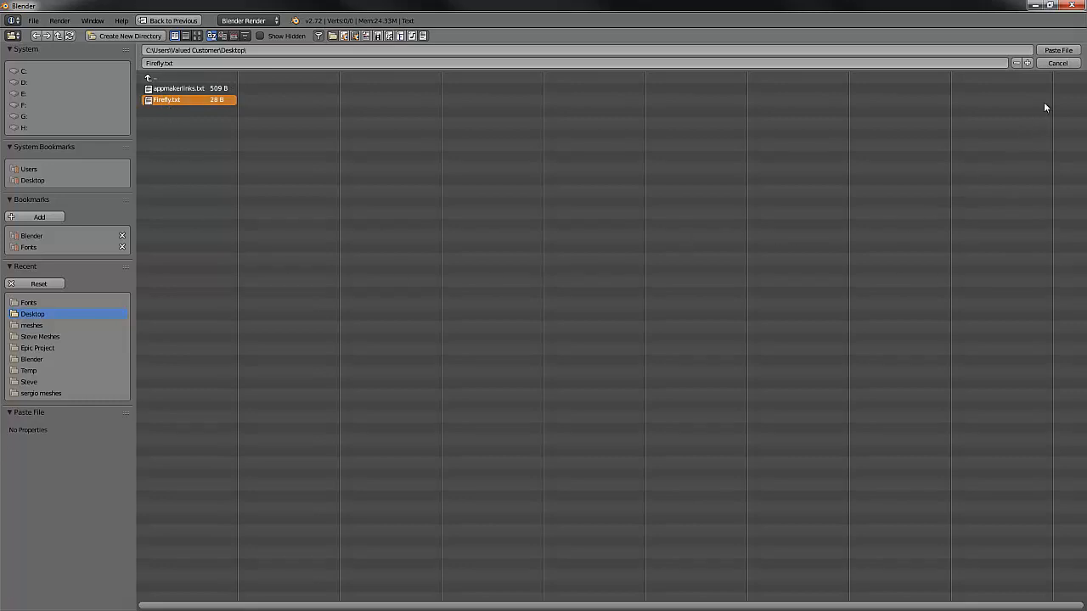
click(1059, 52)
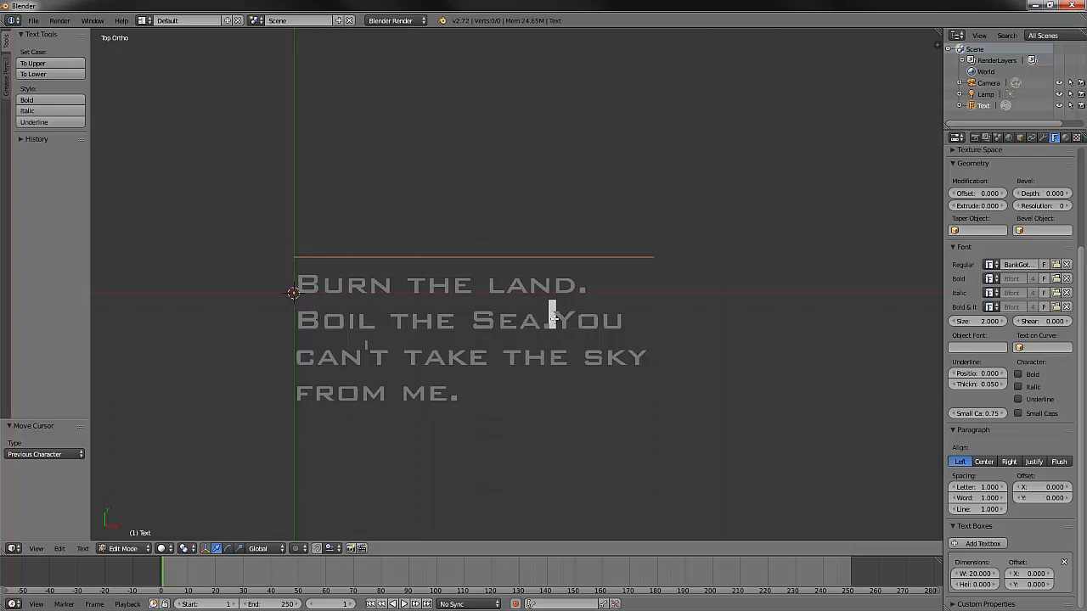
key(Return)
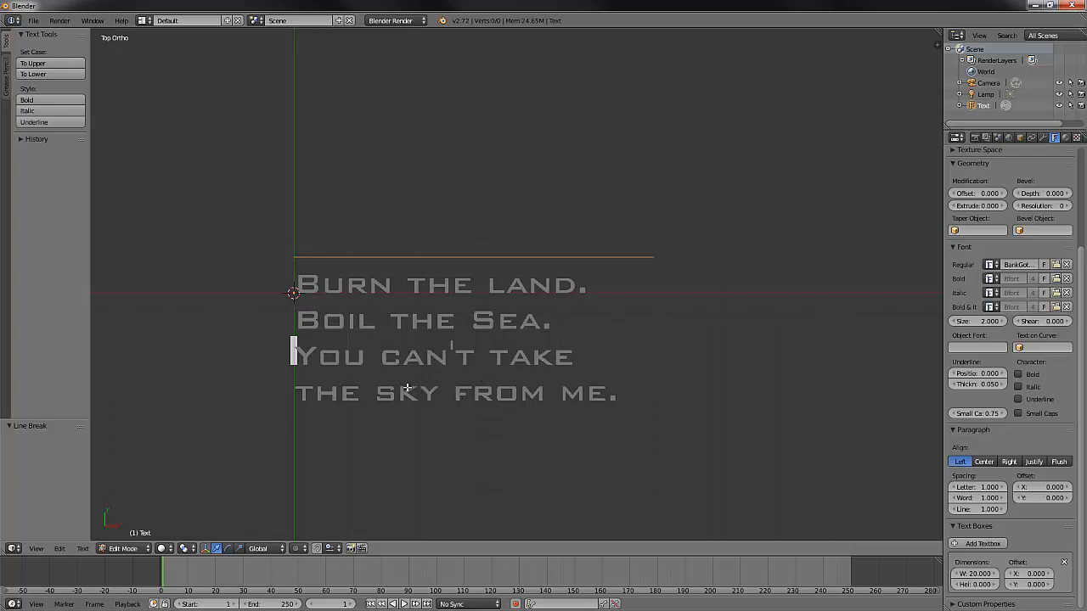
key(Right)
key(Right)
key(Right)
key(Up)
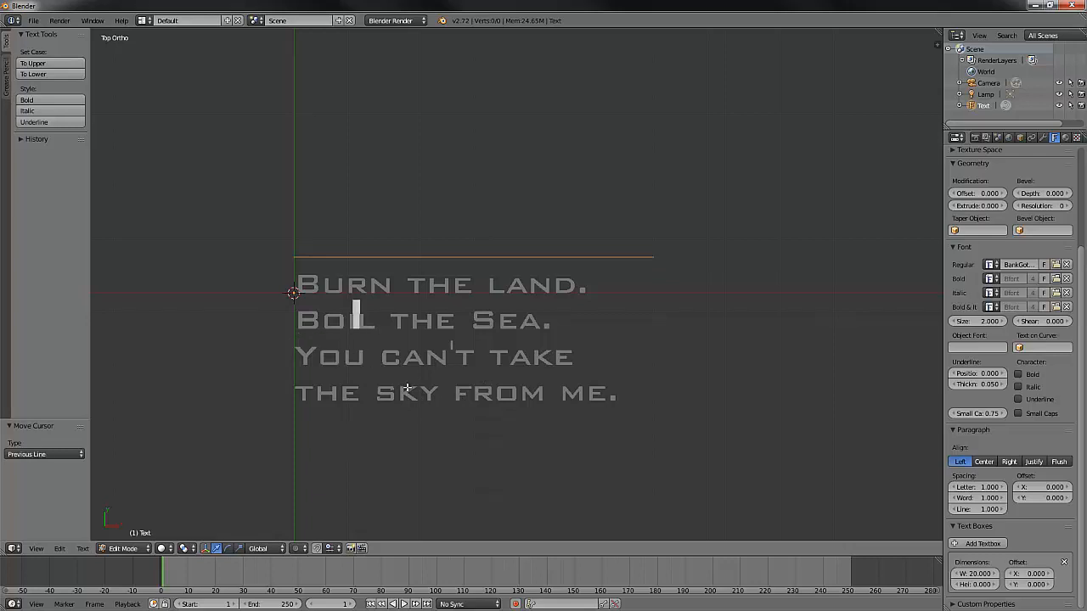
key(Right)
key(Right)
key(Right)
key(Right)
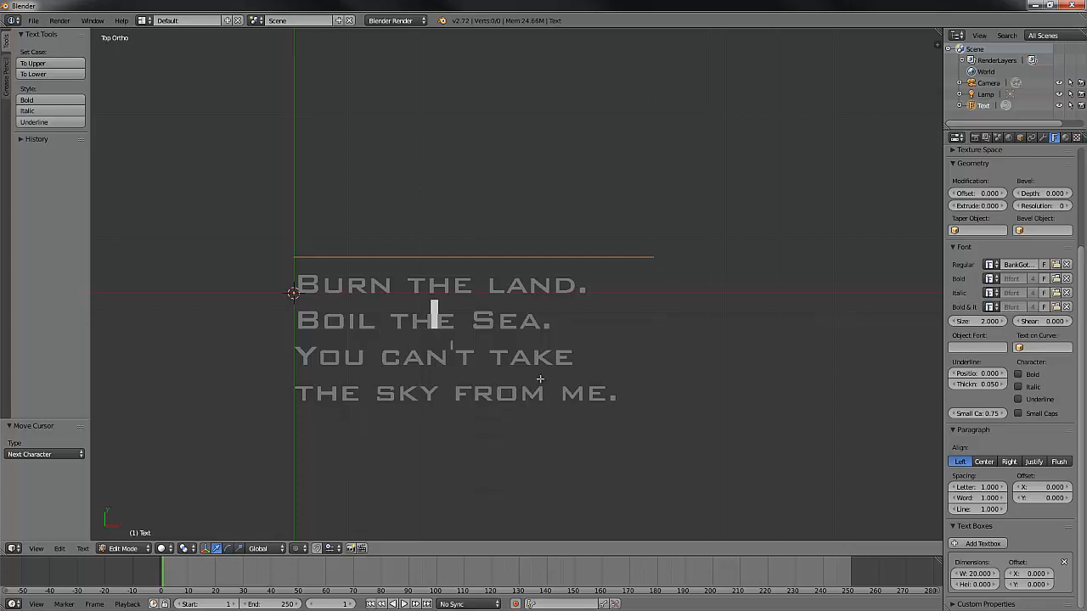
click(80, 550)
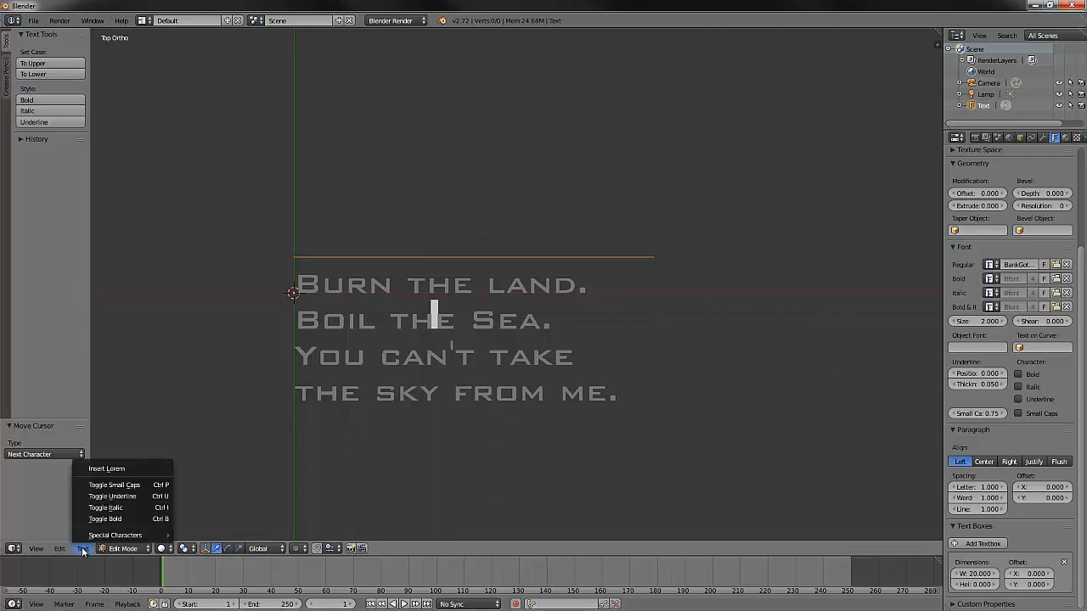
mouse_move(115, 537)
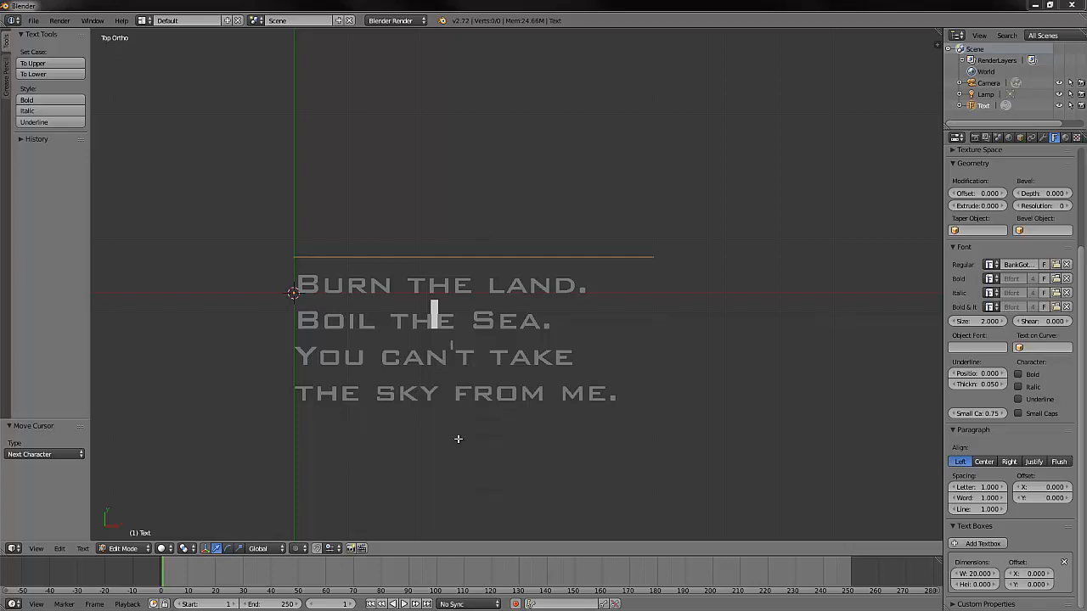
middle_drag(422, 308, 423, 307)
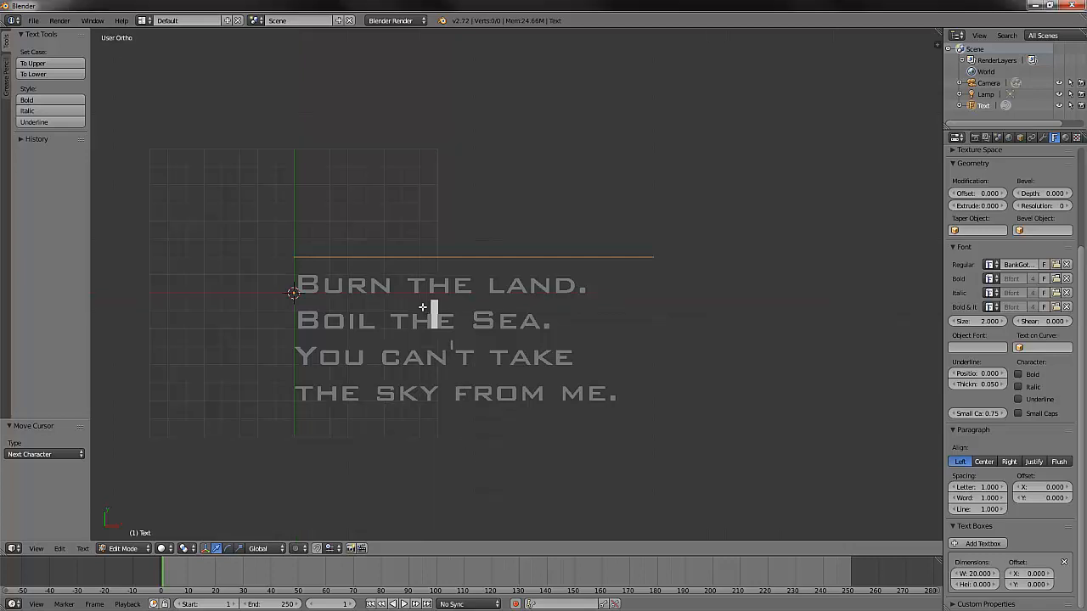
- Insert the Copyright special character at the end of the text, after "me."
key(Down)
key(Down)
key(Right)
key(Right)
key(Right)
key(Right)
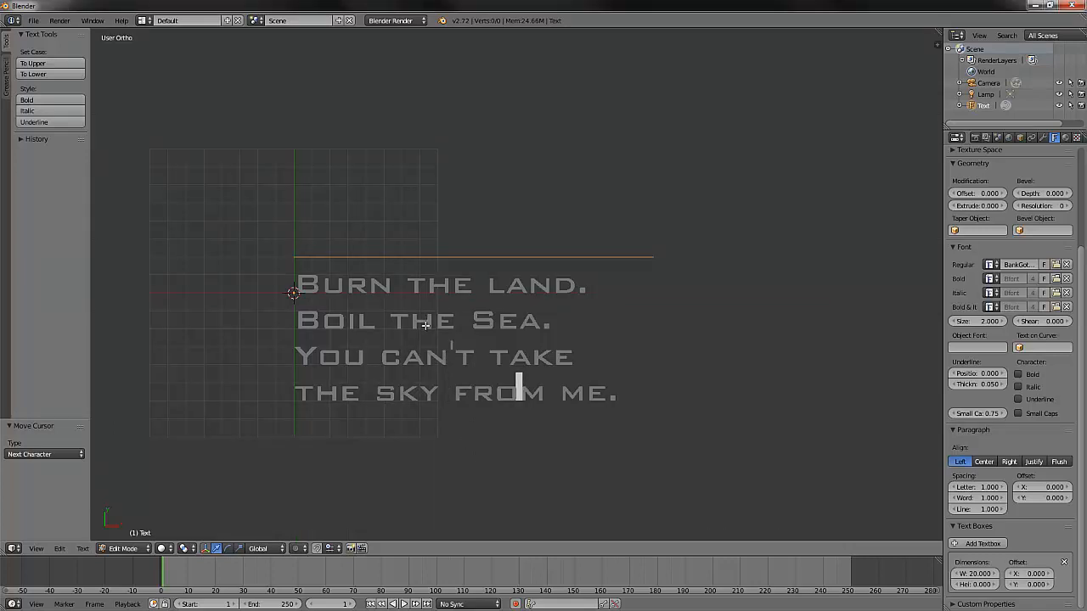
key(Right)
key(Right)
key(Right)
key(Right)
key(Right)
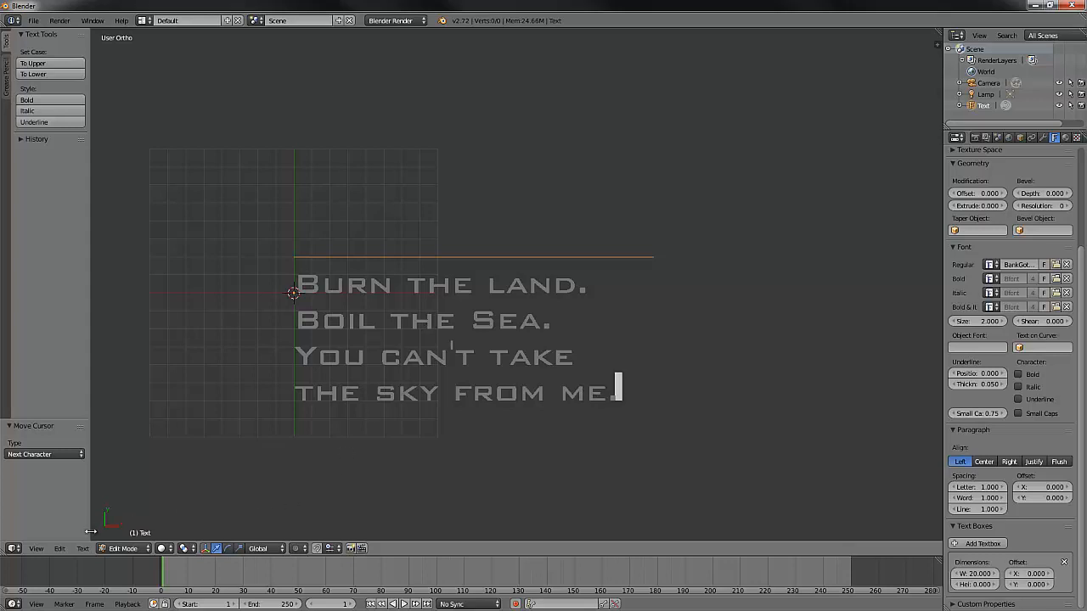
click(83, 548)
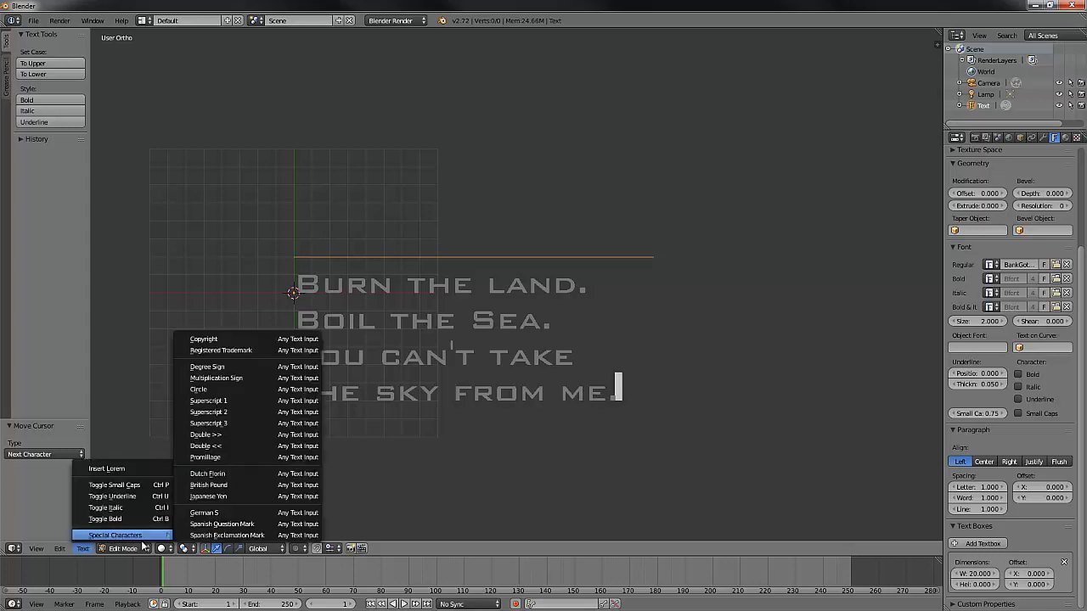
click(227, 343)
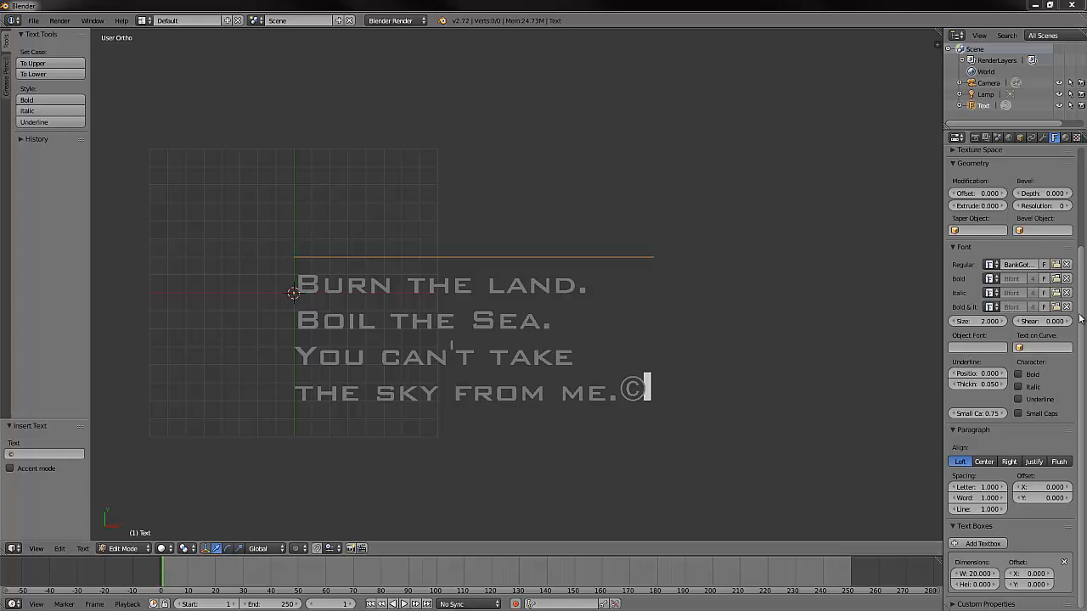
- Extrude the text by 0.2 and switch to the front view to check its thickness
scroll(1080, 327, up, 2)
scroll(988, 280, up, 2)
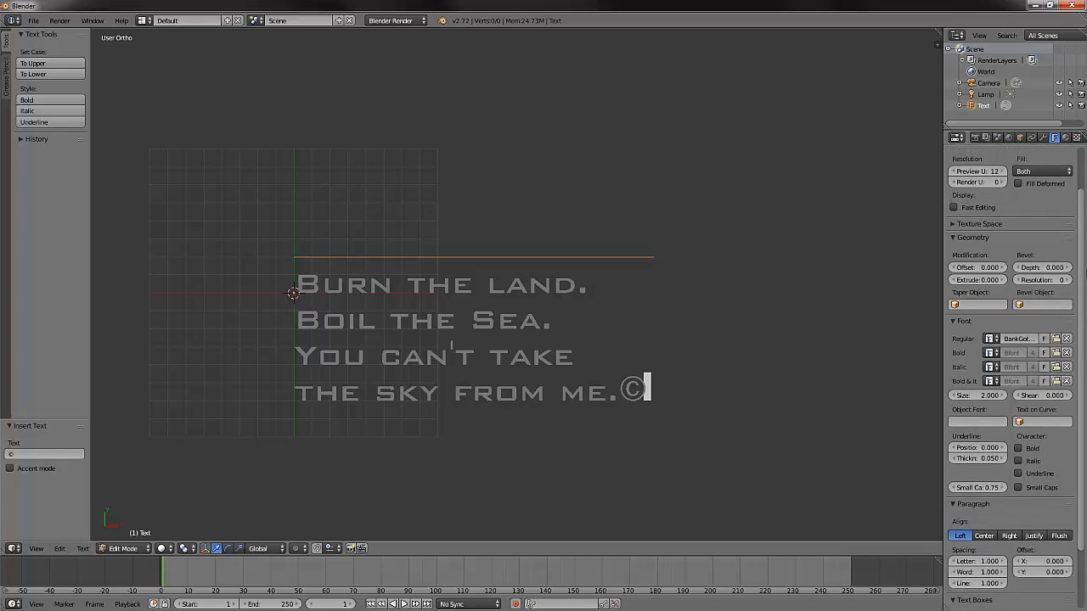
click(987, 280)
key(BackSpace)
key(Return)
click(37, 549)
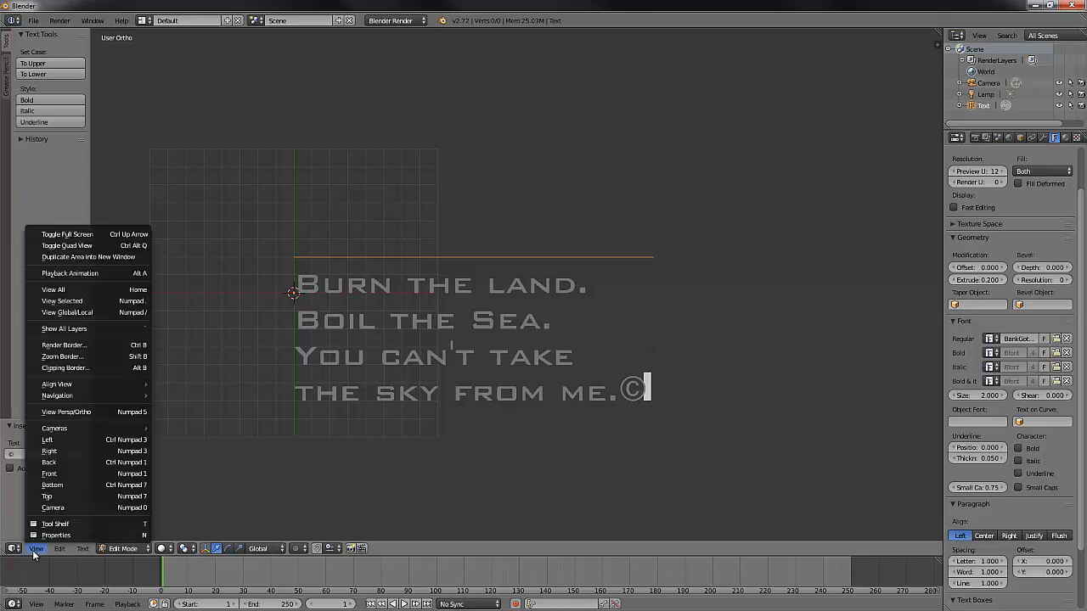
click(74, 473)
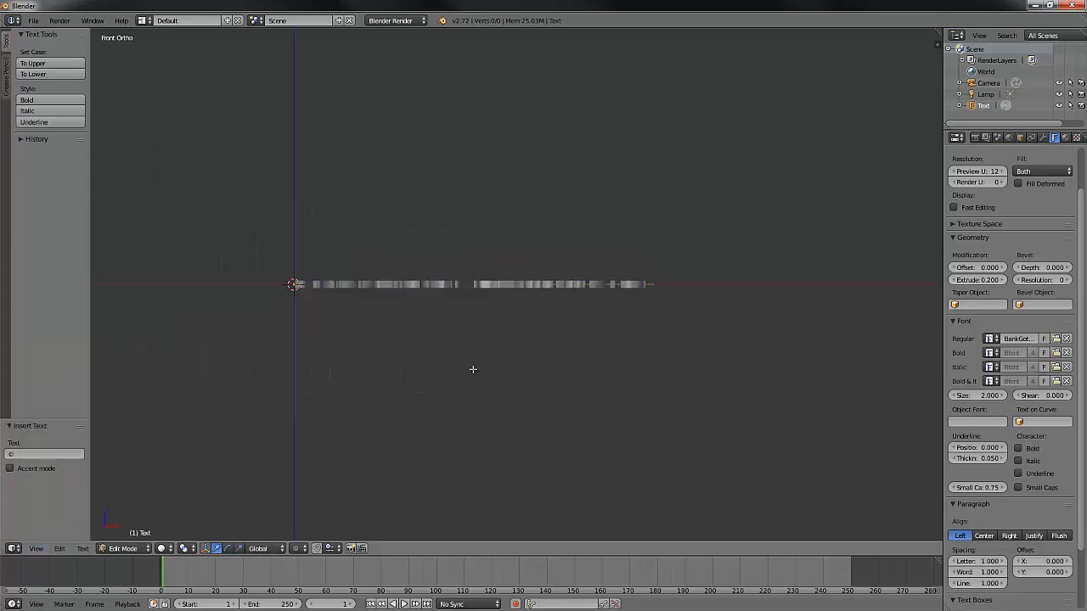
- Bevel the extruded text with a depth of 0.03 and inspect the bevelled letter edges
middle_drag(538, 342, 516, 369)
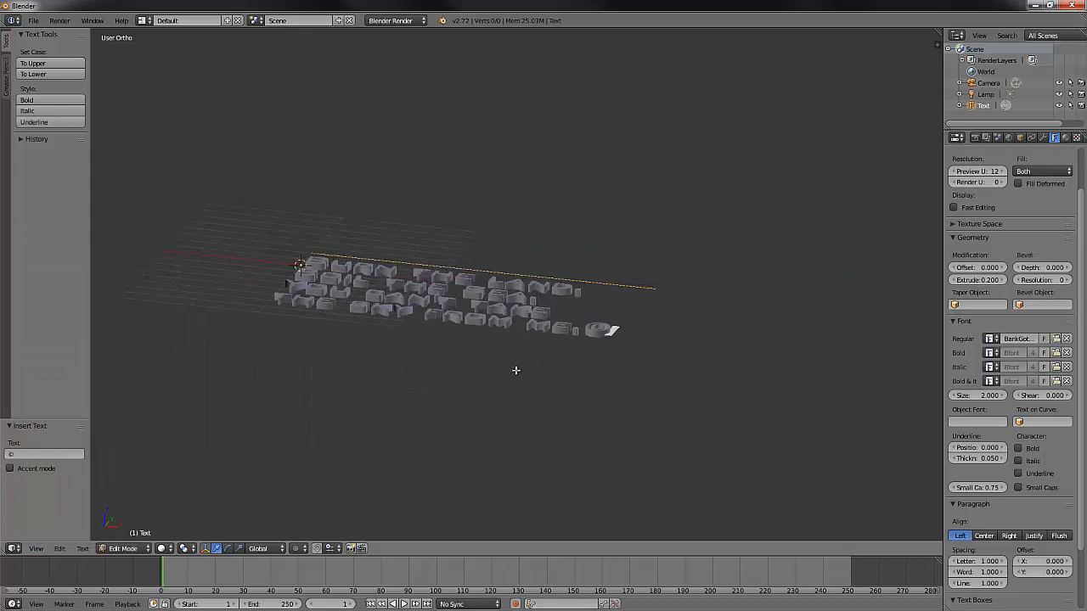
scroll(516, 370, up, 1)
scroll(516, 369, up, 2)
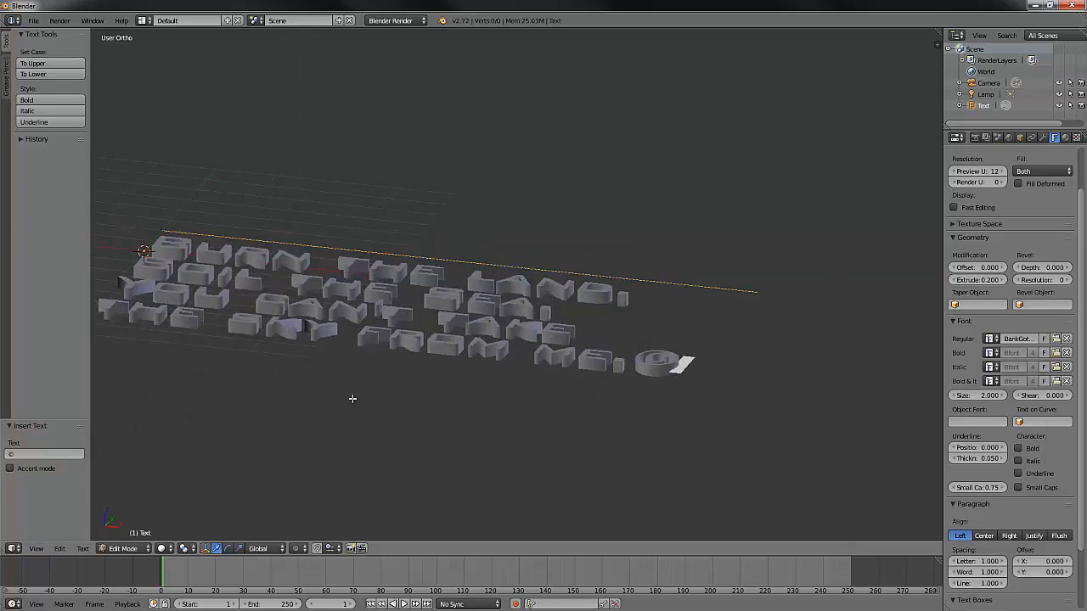
shift+middle_drag(299, 388, 400, 383)
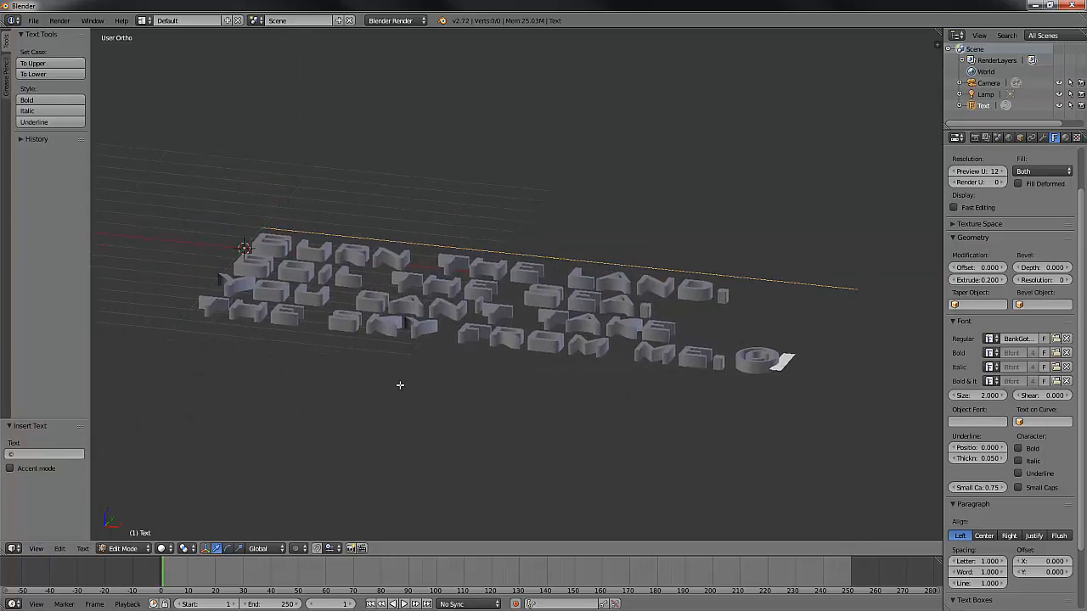
scroll(492, 400, up, 2)
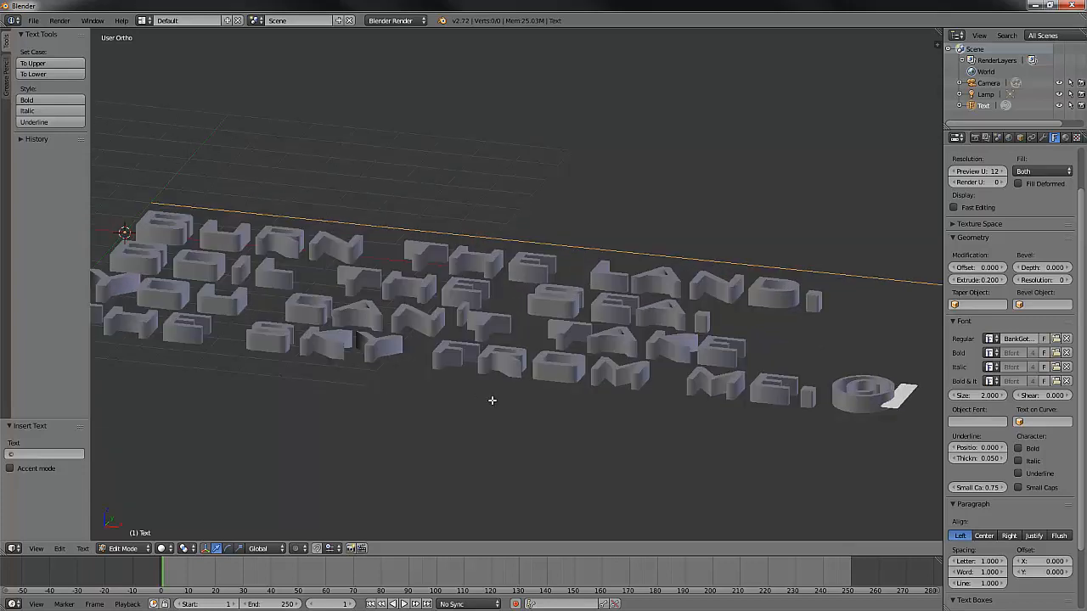
scroll(492, 405, up, 1)
middle_drag(492, 407, 490, 409)
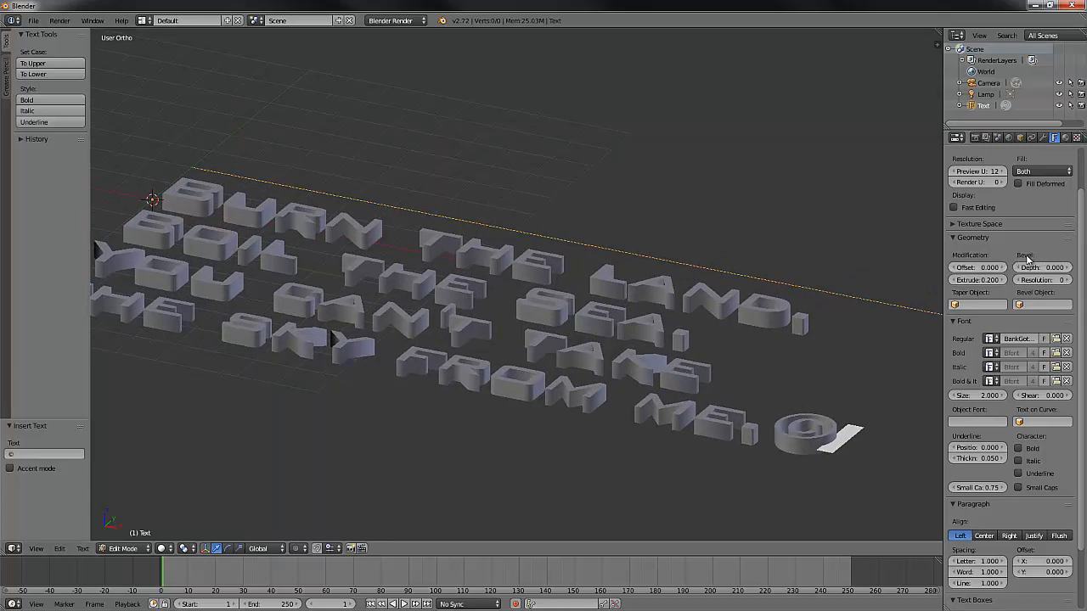
click(1054, 267)
text(.03)
key(Return)
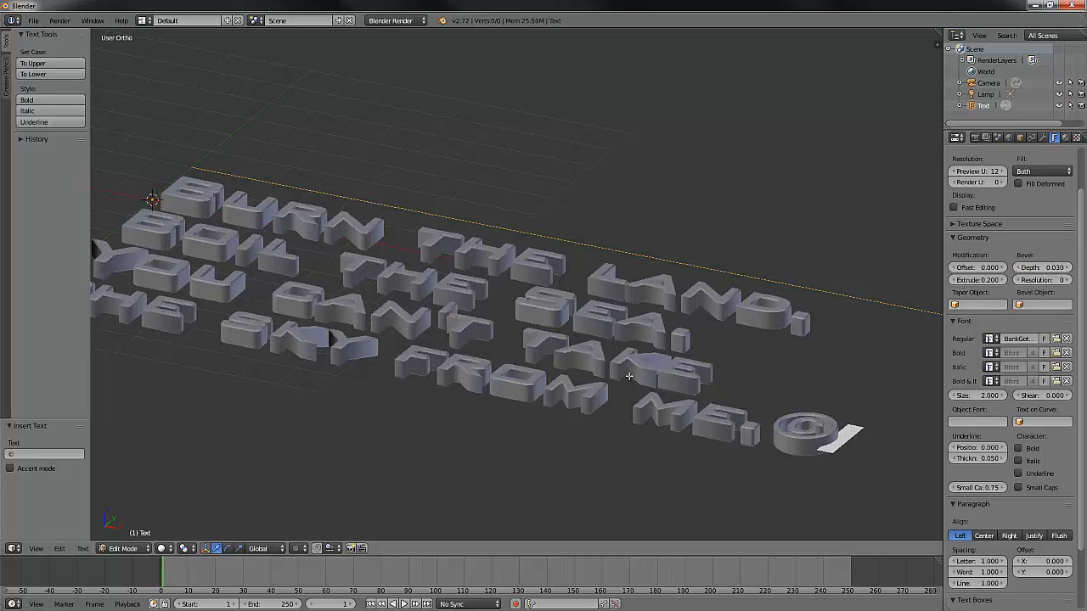
scroll(537, 363, up, 1)
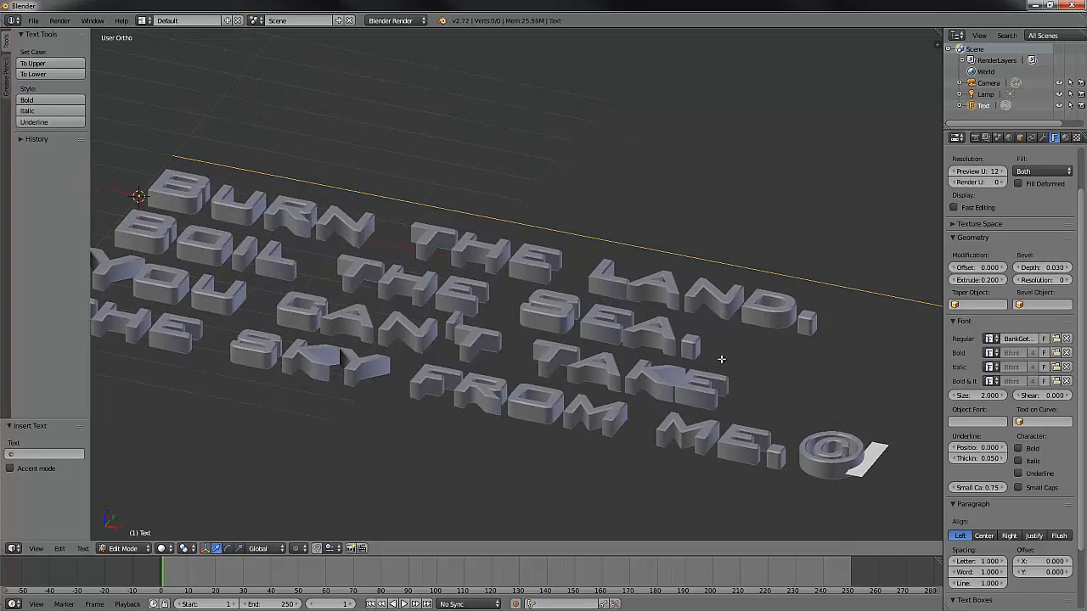
- In the top view, delete the lines "Burn the land." and "Boil the Sea." from the text
click(37, 549)
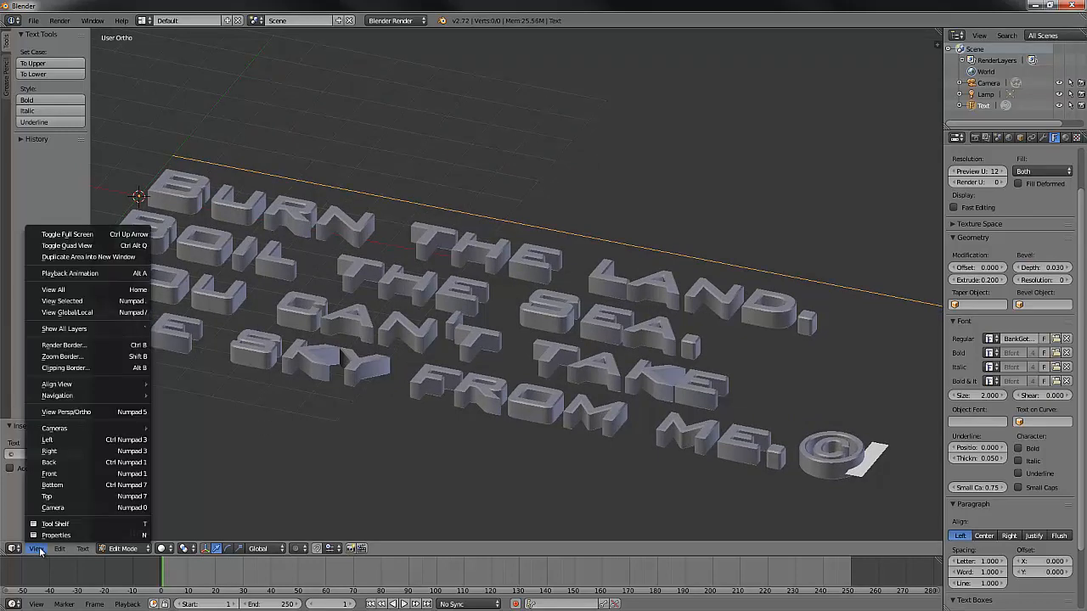
click(62, 498)
scroll(463, 479, down, 4)
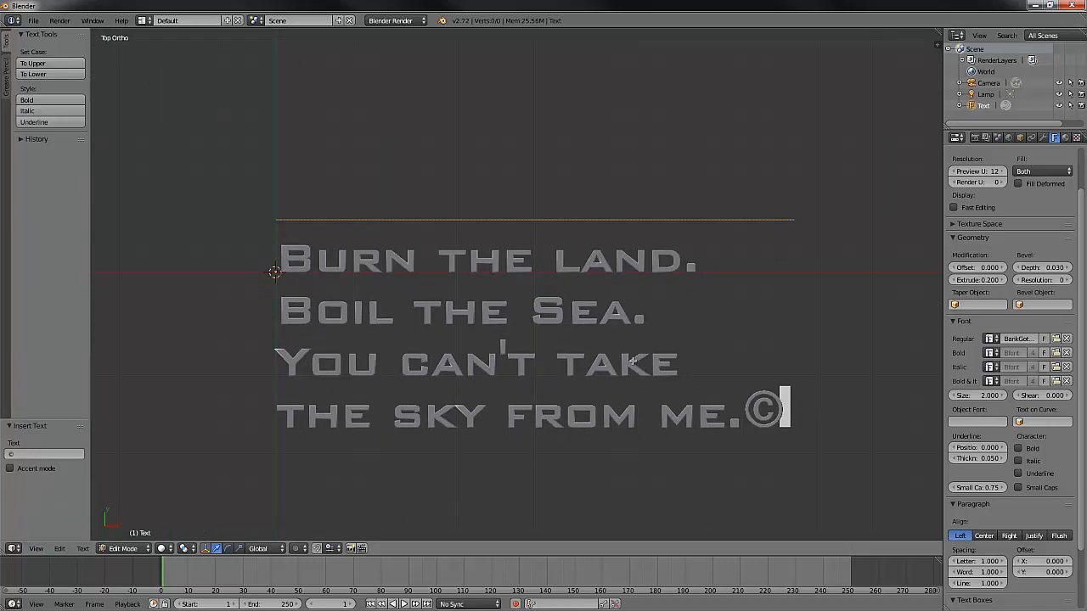
key(Up)
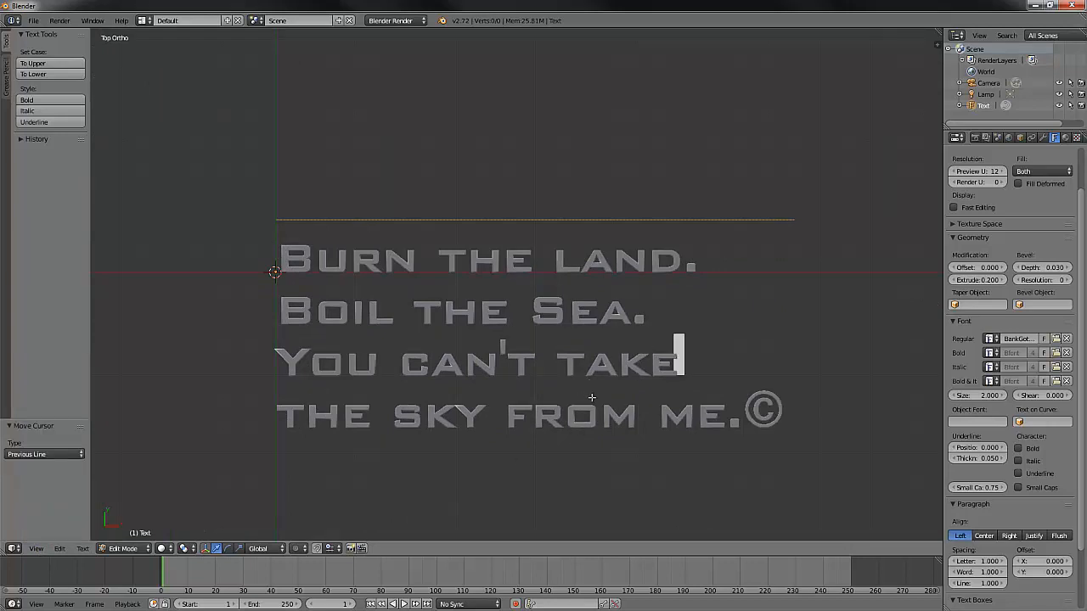
key(Up)
key(shift+Left)
key(shift+Left)
key(shift+Left)
key(shift+Left)
key(shift+Left)
key(shift+Left)
key(shift+Left)
key(shift+Left)
key(shift+Left)
key(shift+Left)
key(shift+Left)
key(shift+Left)
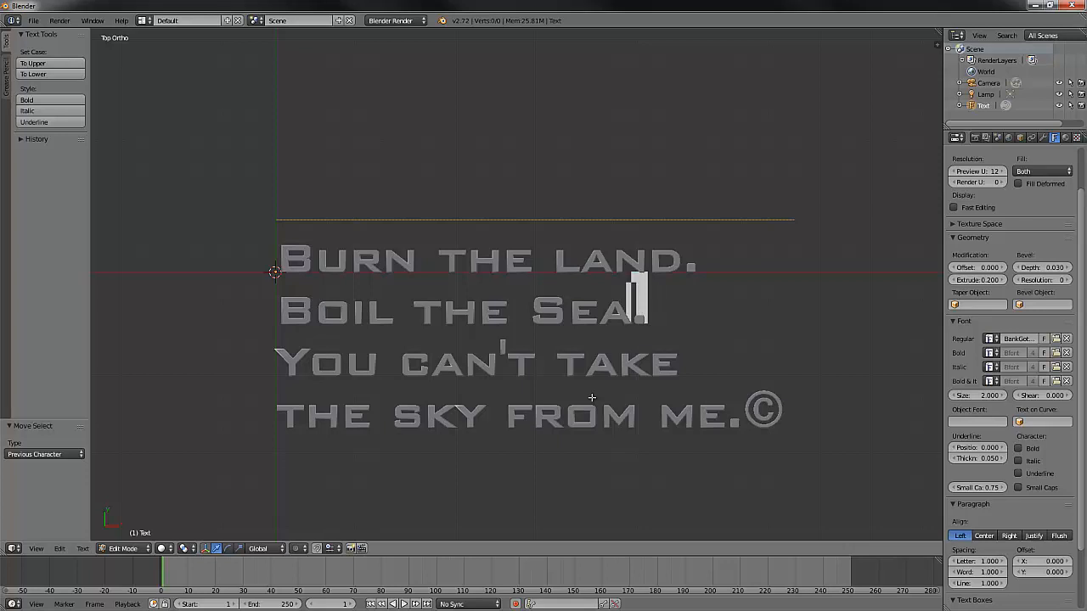
key(shift+Left)
key(shift+Left)
key(shift+Left)
key(shift+Left)
key(shift+Left)
key(shift+Left)
key(shift+Left)
key(shift+Left)
key(shift+Left)
key(shift+Left)
key(shift+Left)
key(shift+Left)
key(shift+Left)
key(shift+Left)
key(shift+Left)
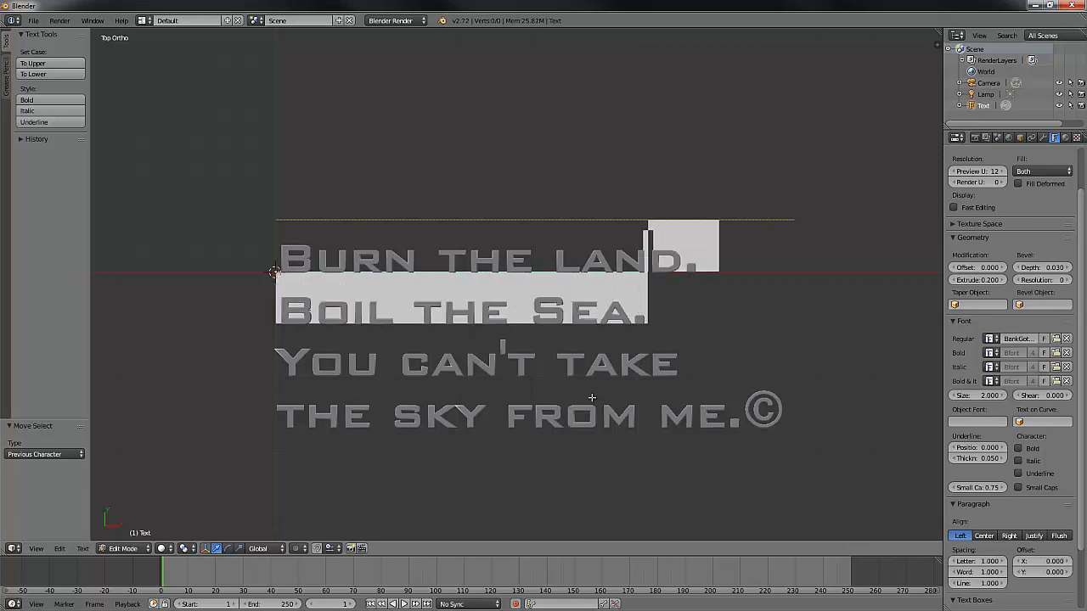
key(shift+Left)
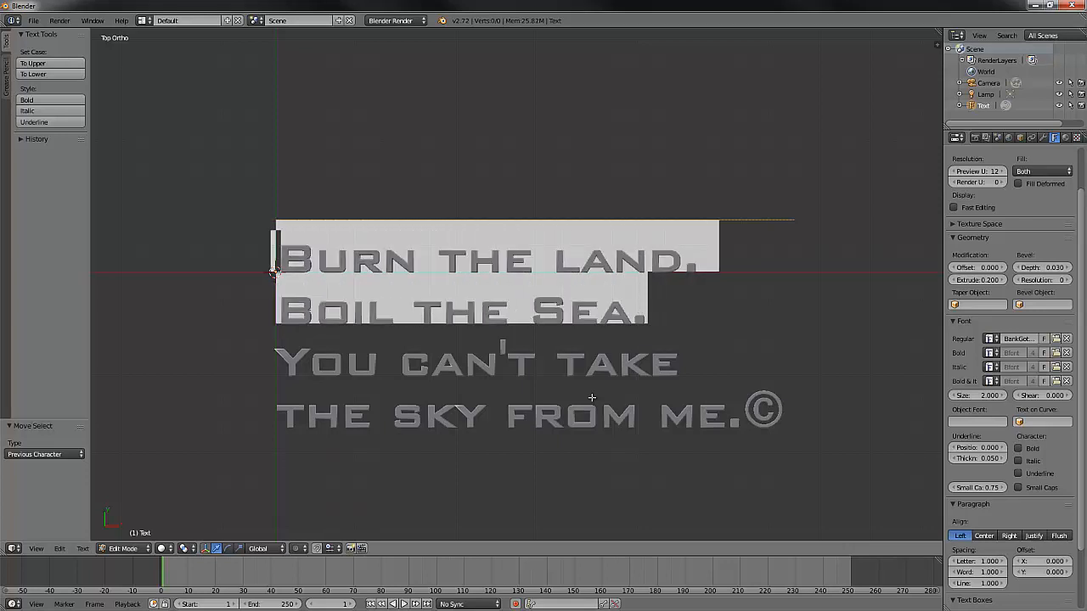
key(BackSpace)
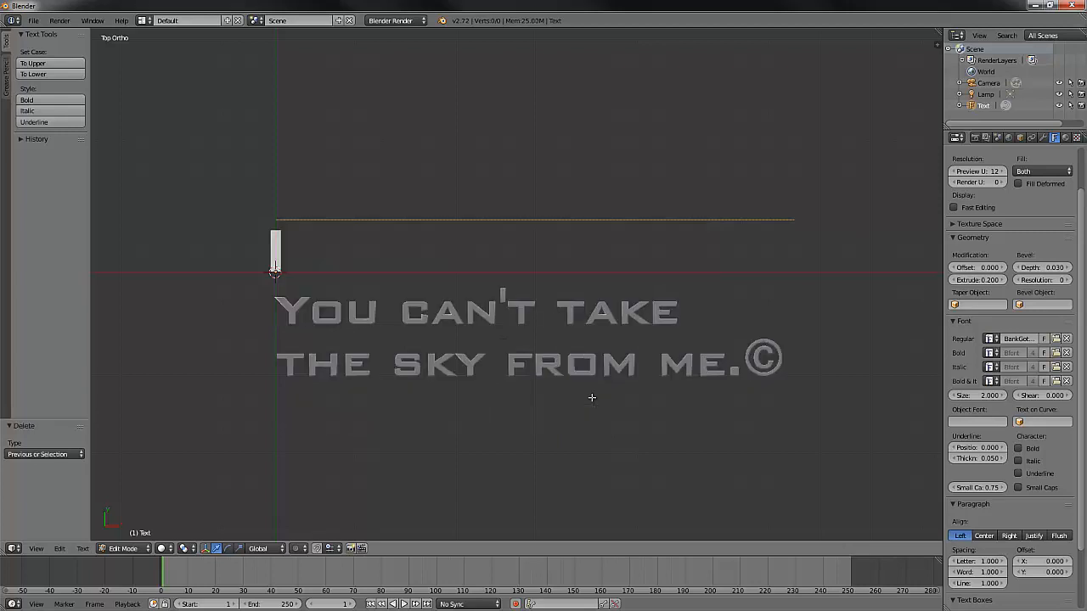
- Remove the empty line above "You can't take" so the sentence starts on the first line
key(Down)
key(Return)
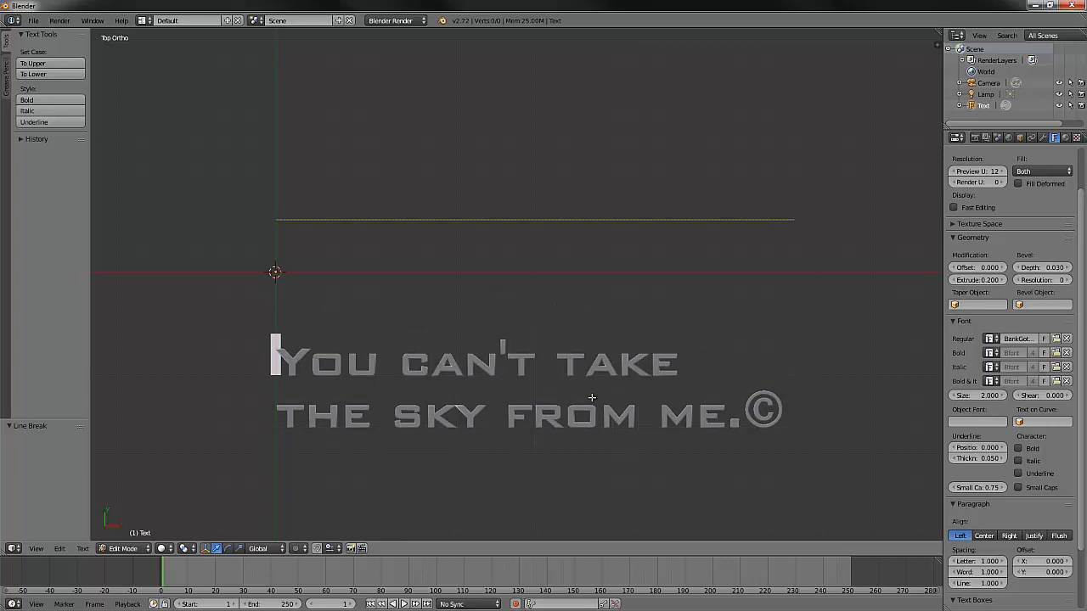
key(BackSpace)
key(BackSpace)
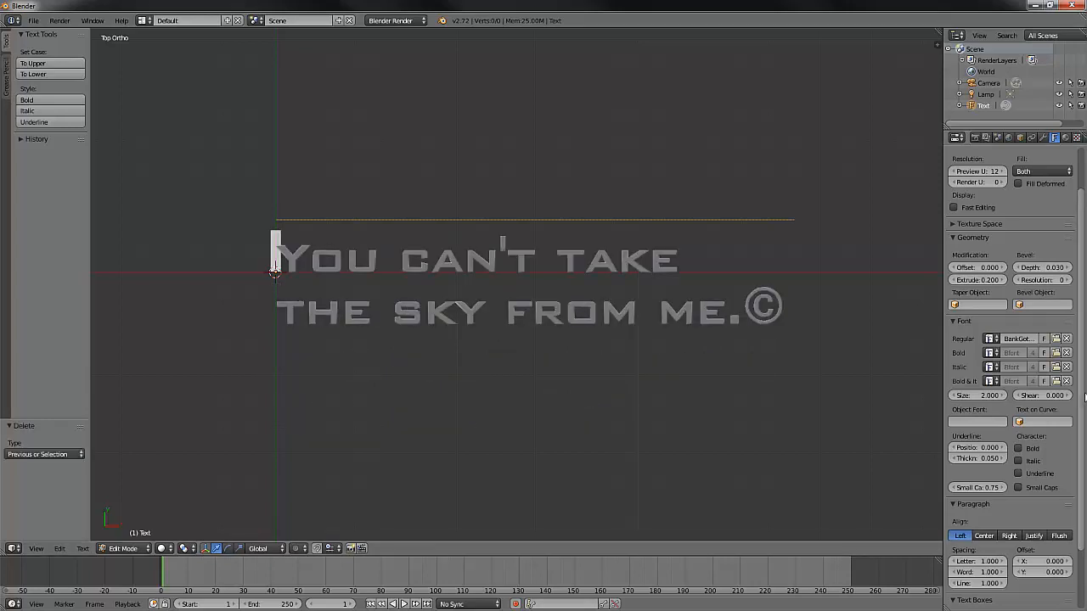
- Set the text box width to 0 so the sentence runs on a single line
scroll(1085, 540, down, 3)
click(982, 575)
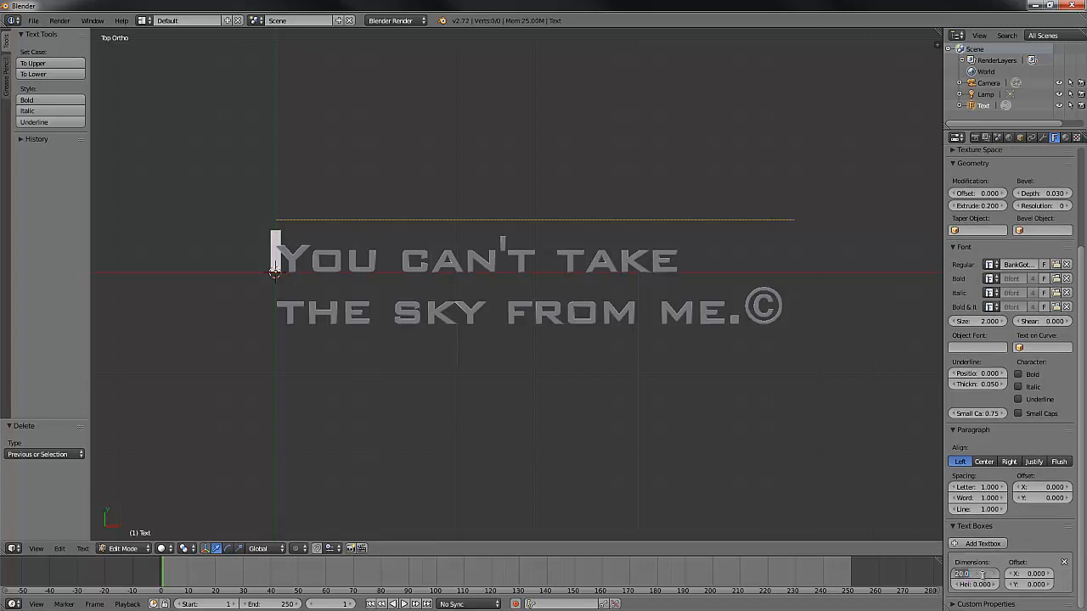
text(0)
key(Return)
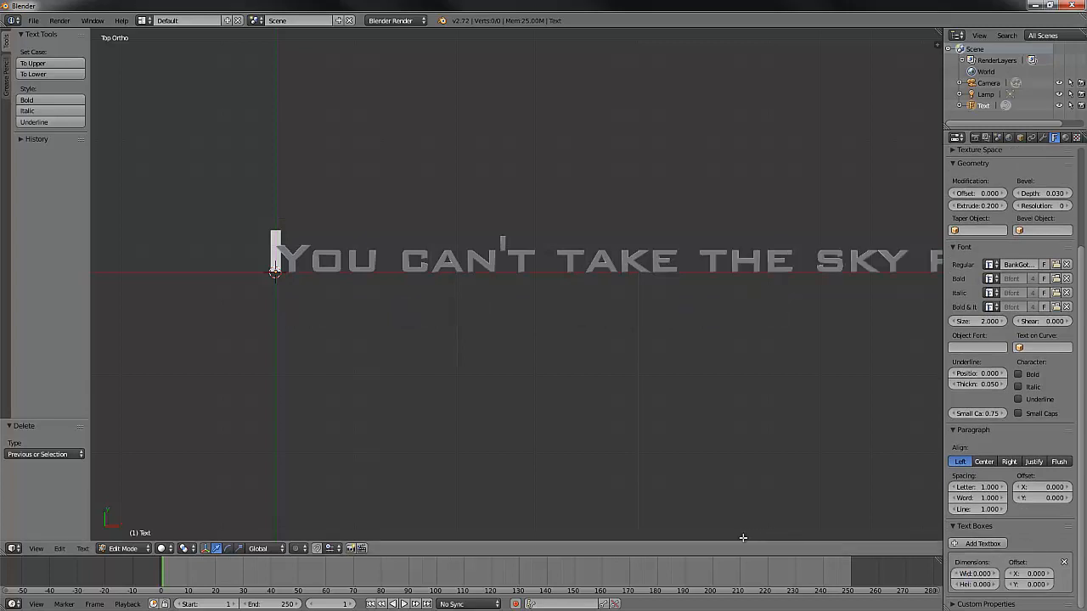
scroll(653, 350, down, 2)
scroll(653, 350, down, 2)
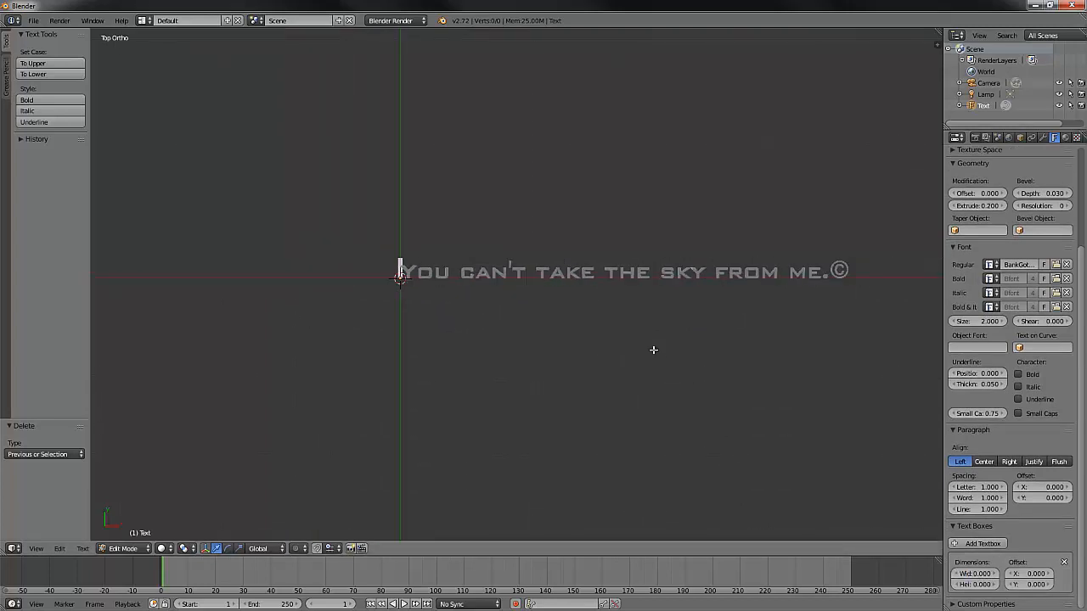